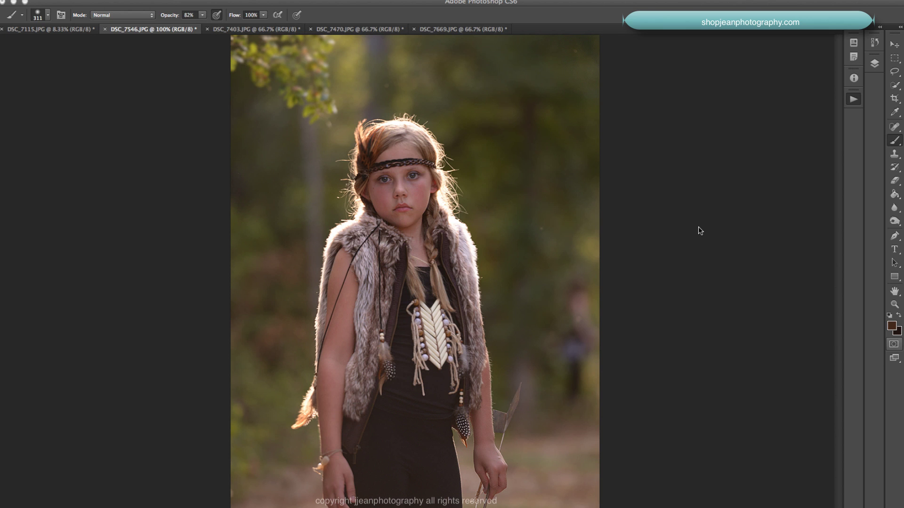
Step: Show the Actions panel, browse the other open photos and return to DSC_7546.JPG
key("alt+F9")
left_click(240, 29)
left_click(357, 29)
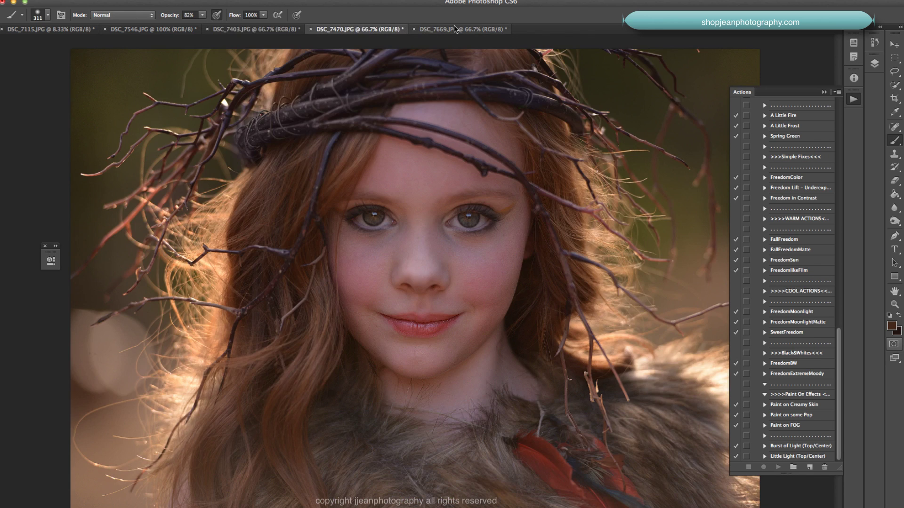
left_click(455, 29)
left_click(153, 29)
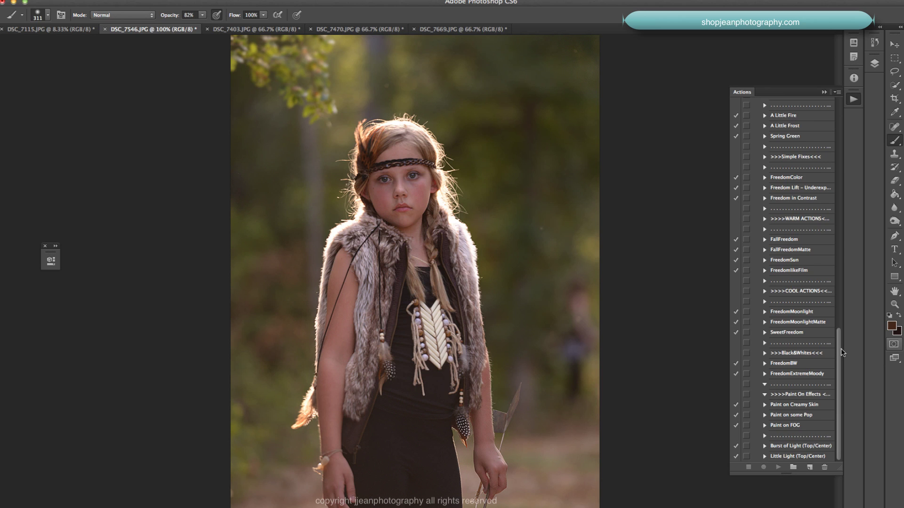
Step: Collapse and re-expand the FreedomTribeActions set and look through its actions
scroll(840, 348, "up", 3)
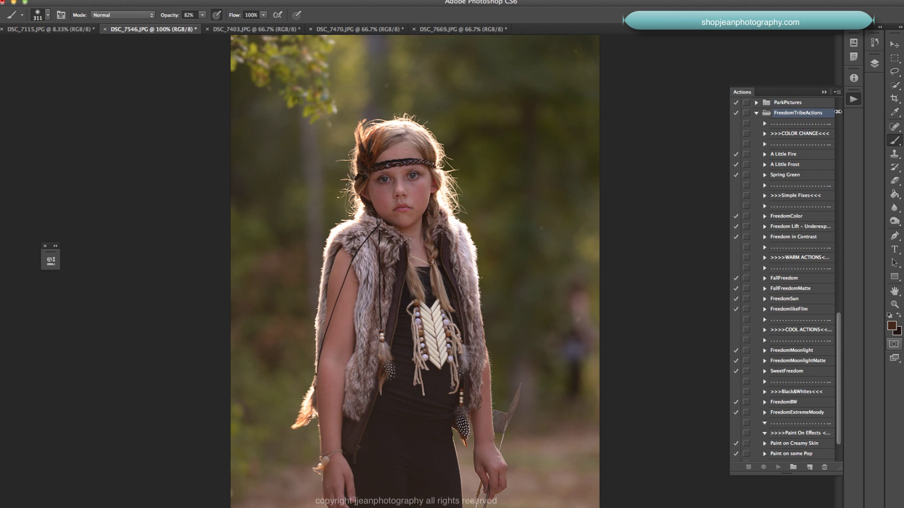
left_click(756, 114)
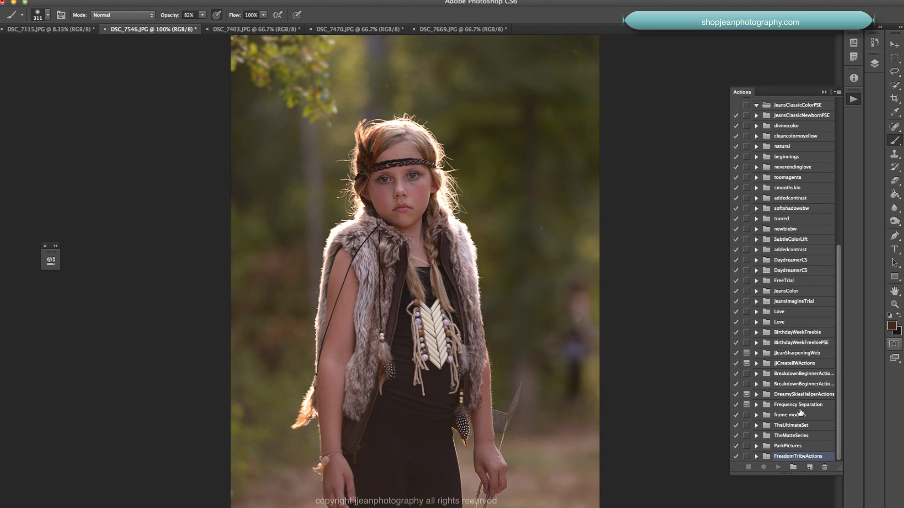
left_click(756, 456)
scroll(809, 344, "down", 5)
scroll(816, 312, "down", 10)
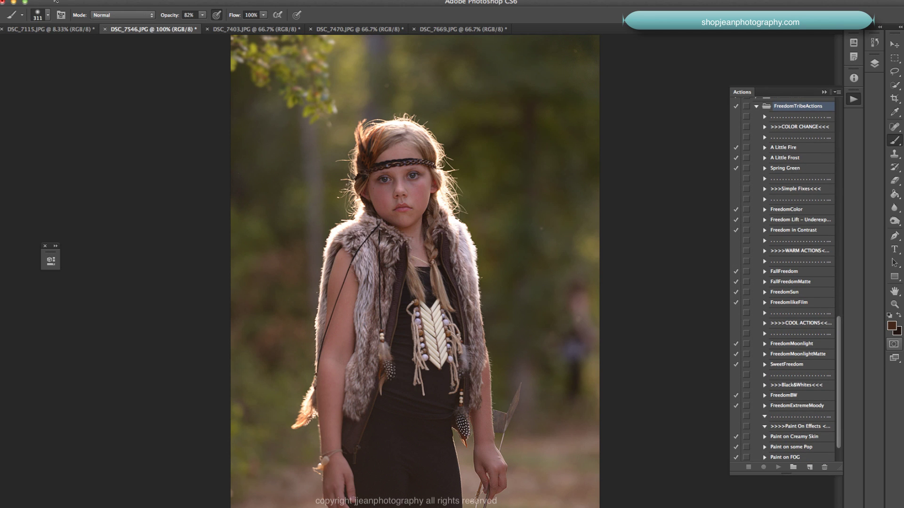
Step: Open the Load Actions file dialog and dismiss it without loading a set
left_click(299, 0)
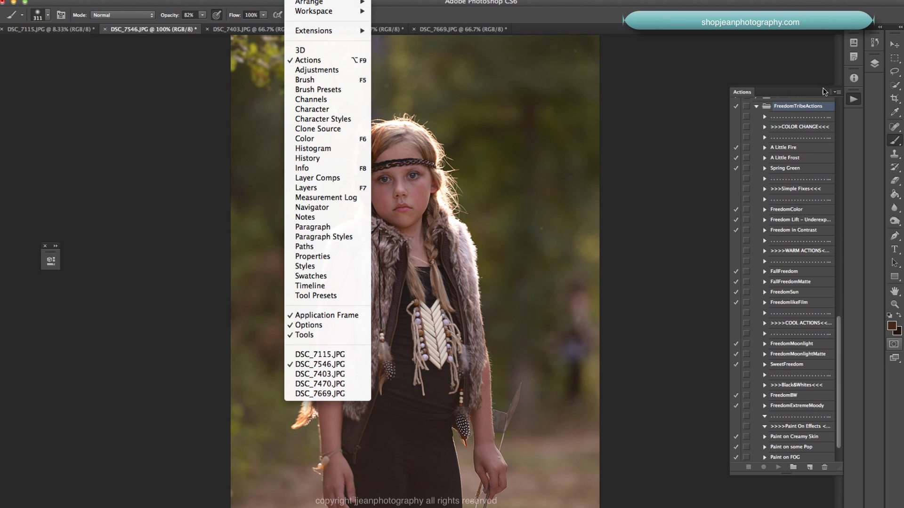
left_click(837, 95)
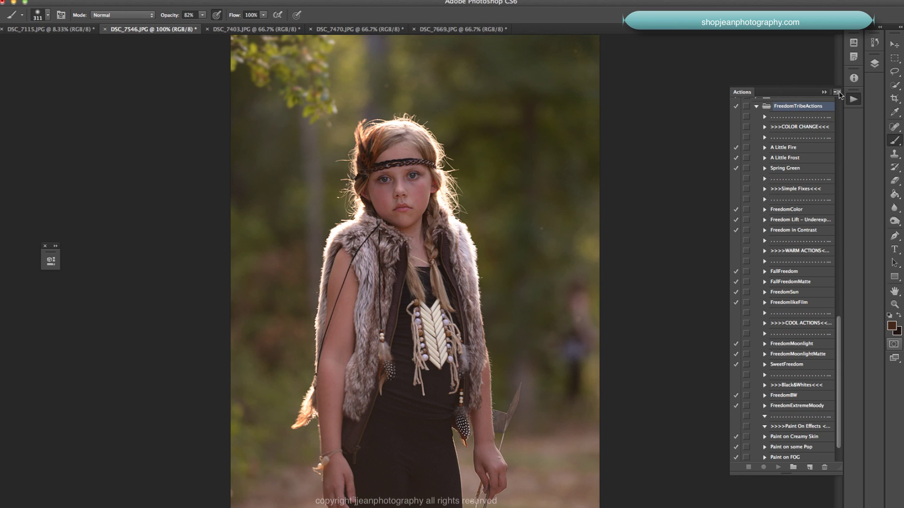
left_click(837, 93)
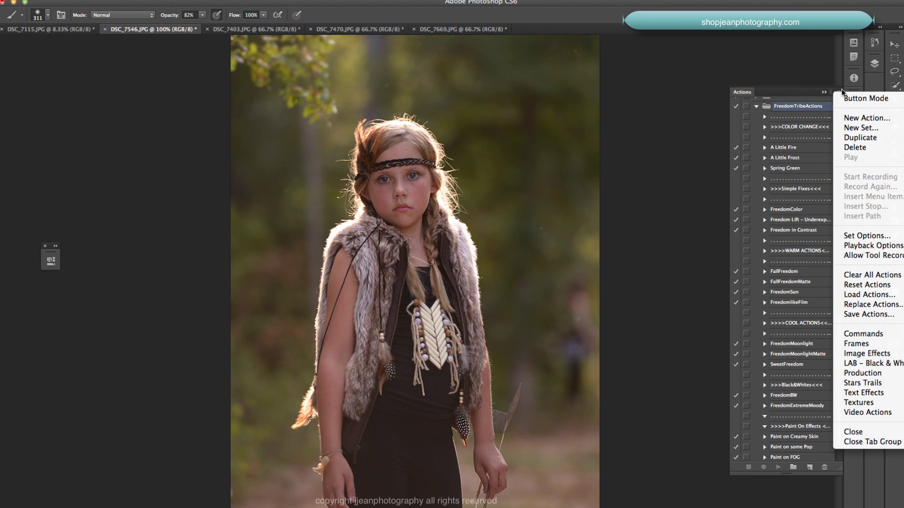
left_click(855, 295)
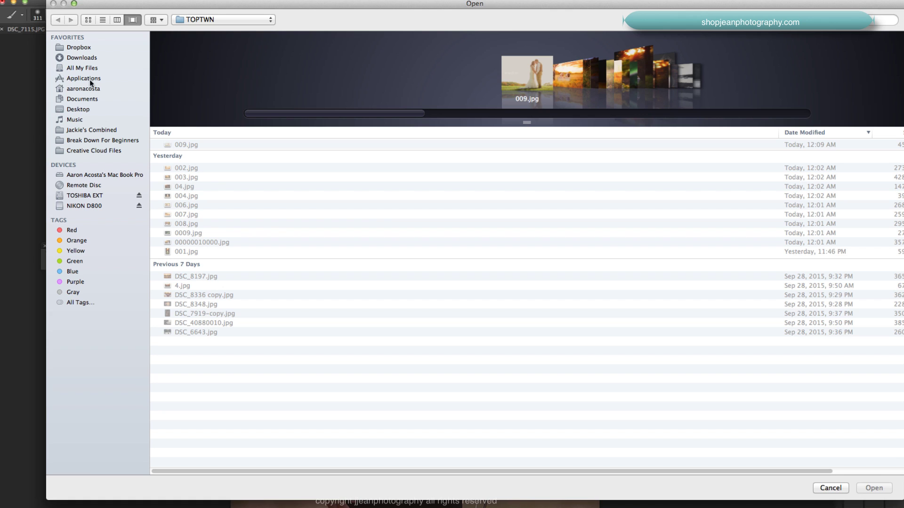
left_click(831, 488)
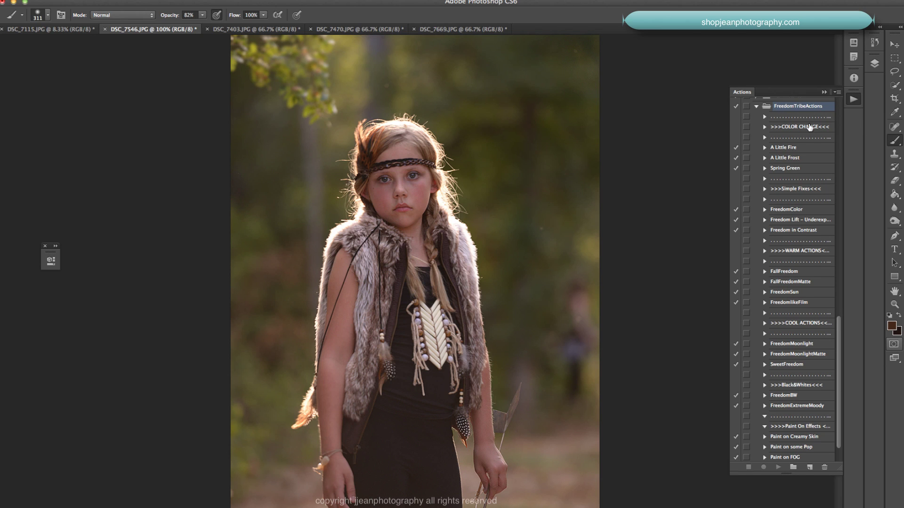
Step: Play the A Little Fire action on DSC_7546.JPG and save the result as a new history snapshot
scroll(808, 121, "down", 1)
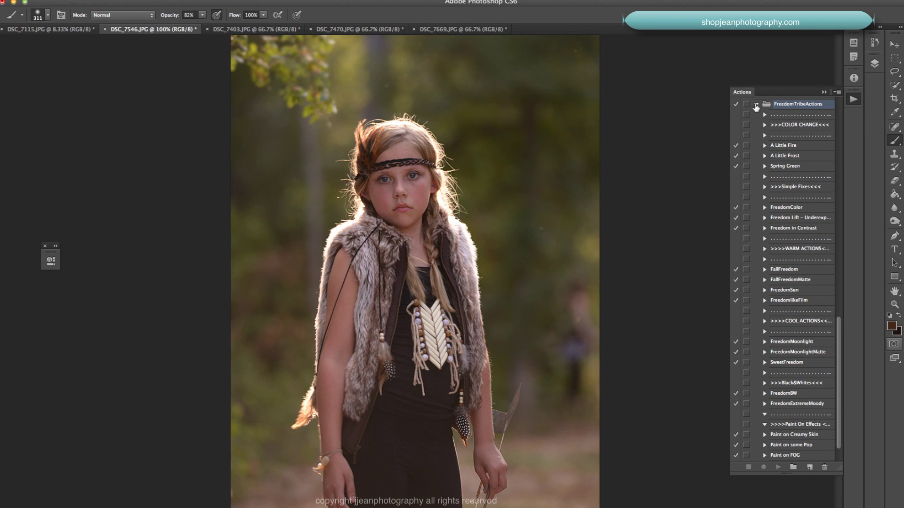
scroll(814, 113, "down", 1)
left_click(817, 124)
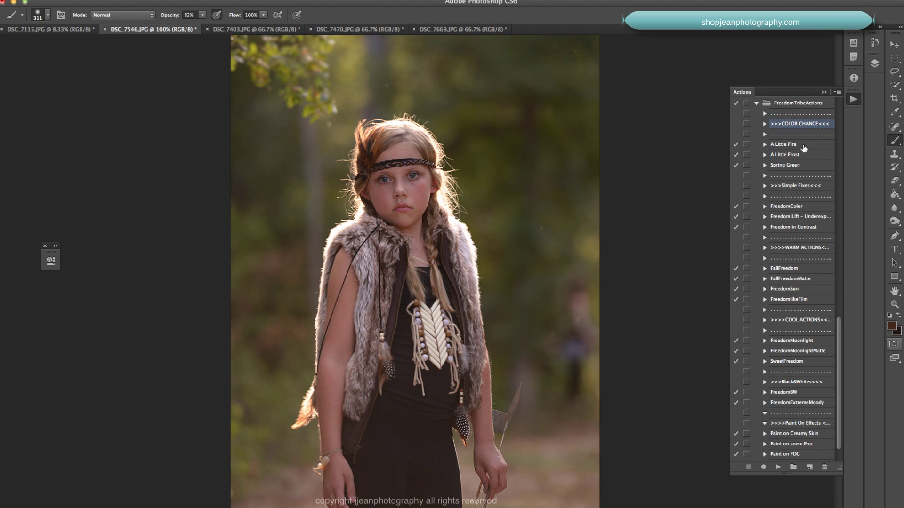
left_click(800, 144)
left_click(778, 467)
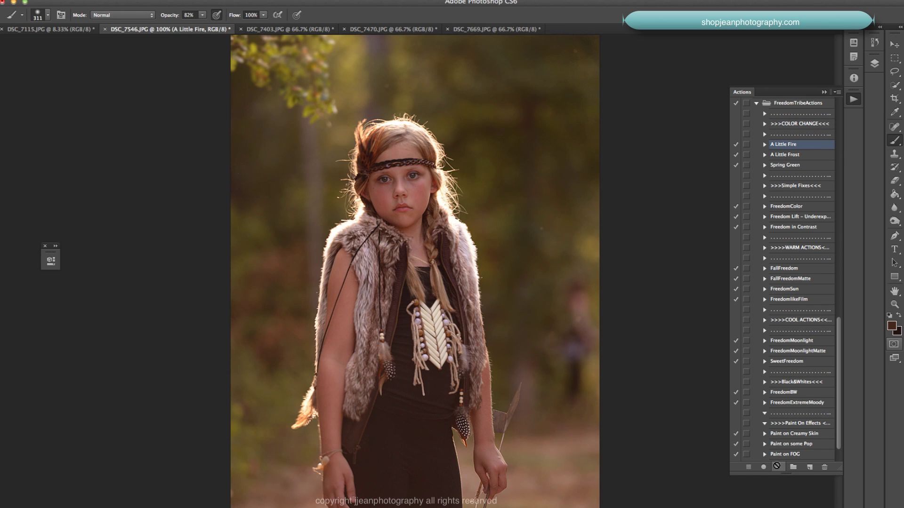
left_click(874, 43)
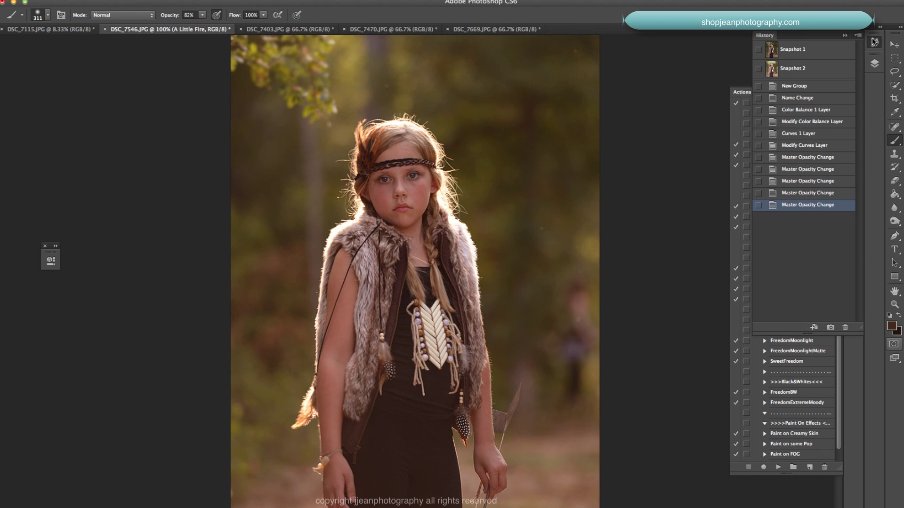
left_click(830, 326)
Step: Compare the A Little Fire snapshot with the original and restore the photo to Snapshot 1
left_click(815, 55)
left_click(819, 91)
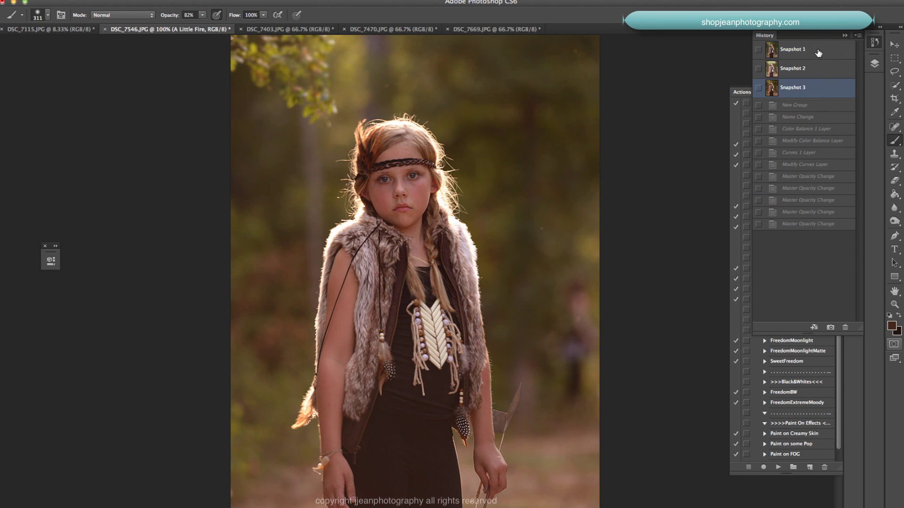
left_click(819, 53)
left_click(825, 88)
left_click(824, 50)
left_click(845, 36)
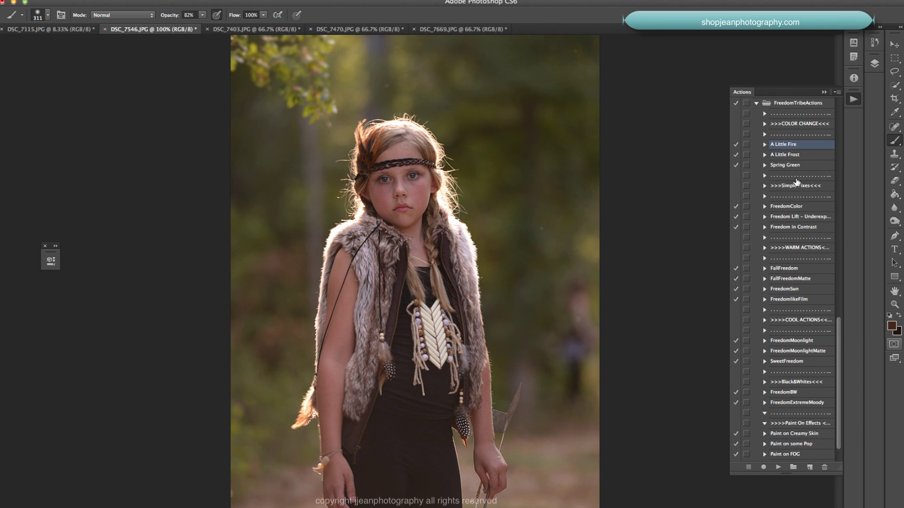
Step: Play the A Little Frost action and save the result as a new history snapshot
left_click(802, 155)
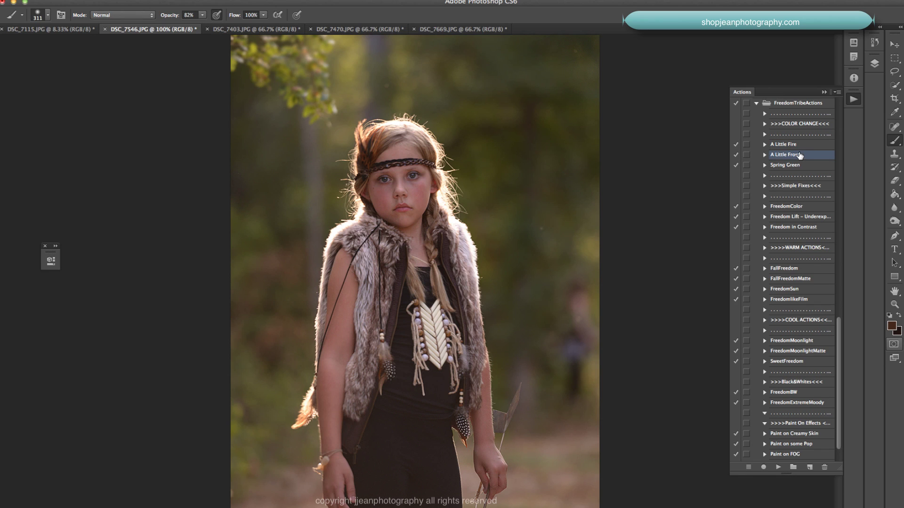
left_click(778, 469)
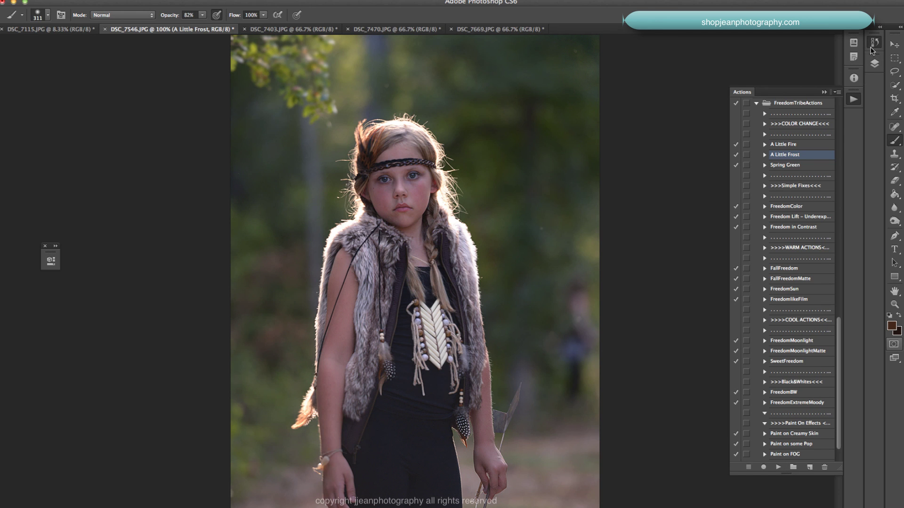
left_click(873, 45)
scroll(830, 328, "up", 2)
Step: Compare the A Little Frost snapshot with Snapshot 1, restore Snapshot 1 and check the layers
left_click(815, 50)
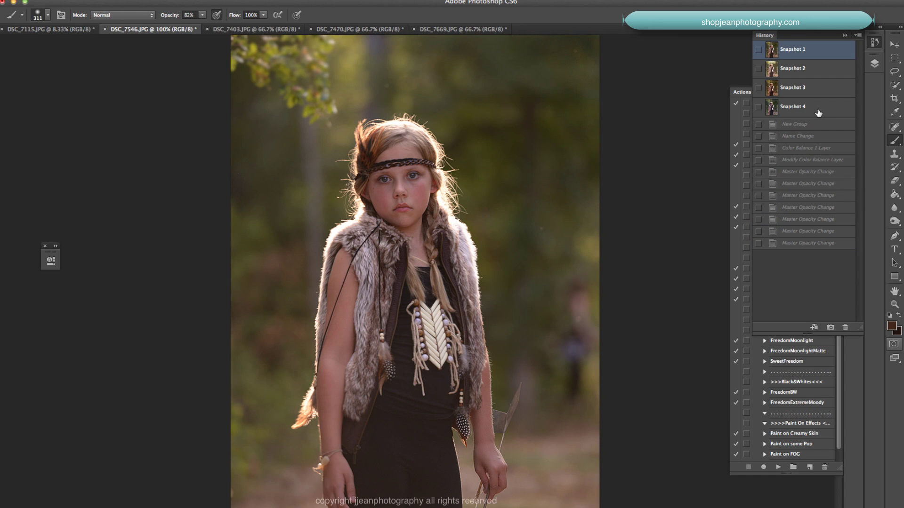
left_click(818, 107)
left_click(818, 50)
left_click(826, 106)
left_click(822, 57)
left_click(874, 65)
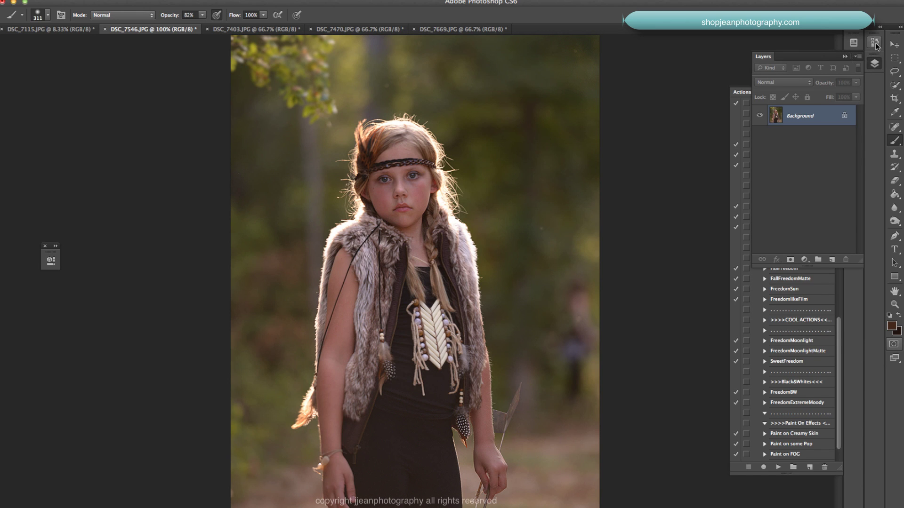
left_click(875, 44)
left_click(844, 35)
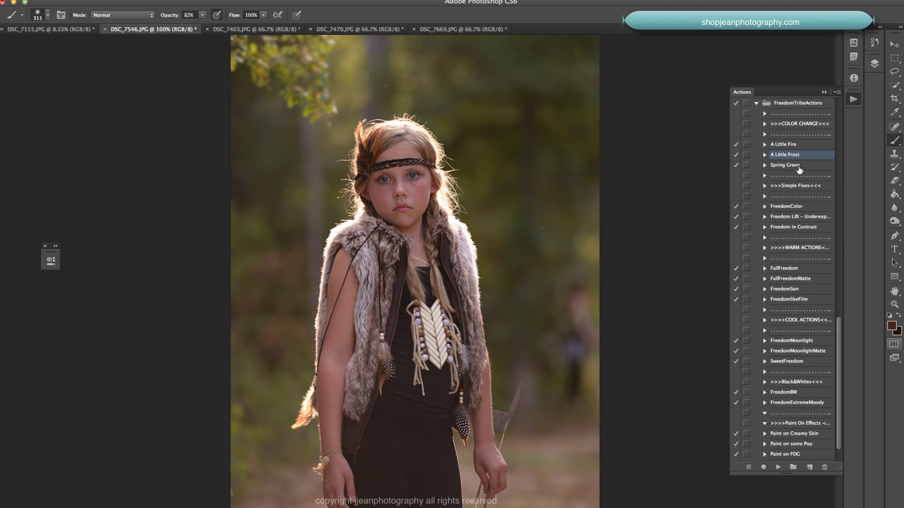
Step: Play the Spring Green action and lower the opacity of the Spring Green layer group
left_click(799, 165)
left_click(778, 467)
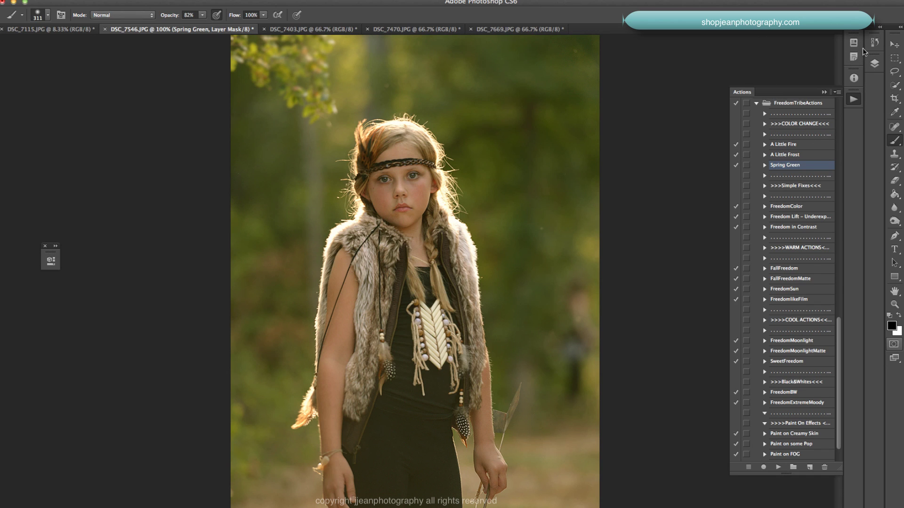
left_click(875, 63)
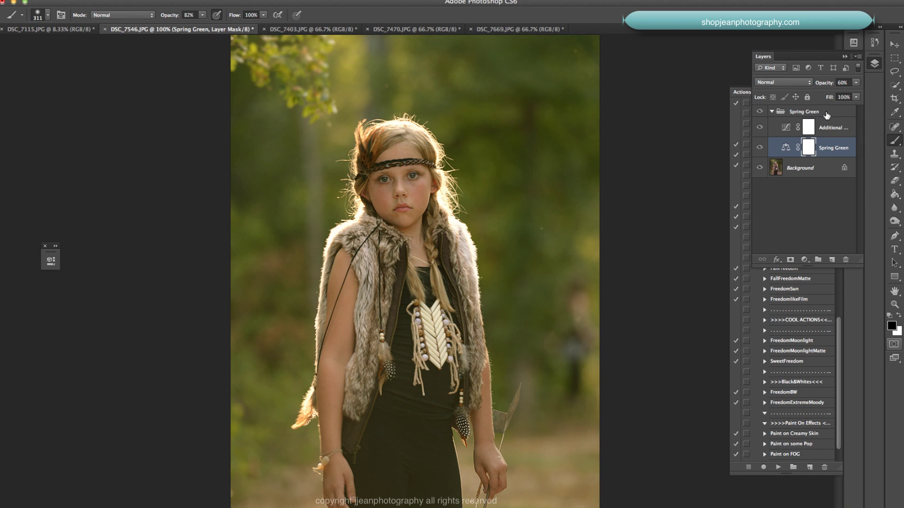
left_click(856, 83)
left_click_drag(856, 93, 816, 95)
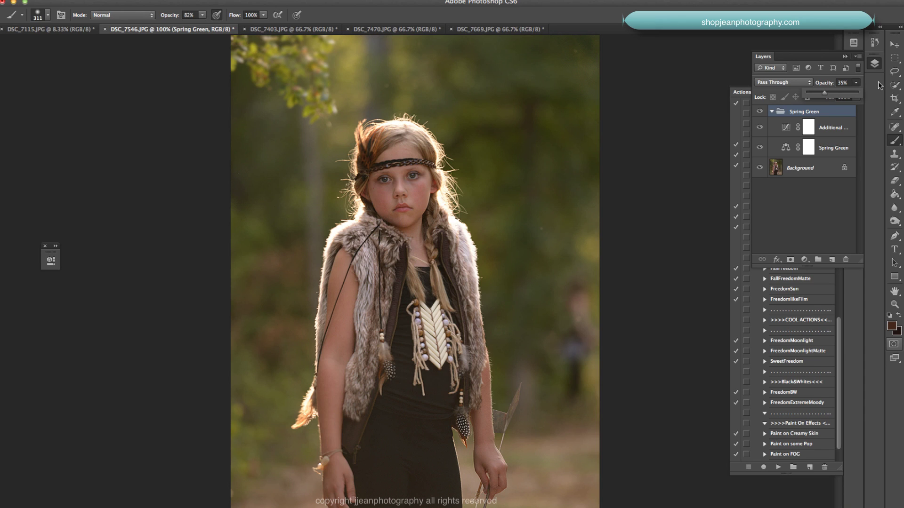
left_click_drag(800, 97, 817, 93)
Step: Discard the Spring Green effect by restoring the photo to Snapshot 1
left_click(875, 41)
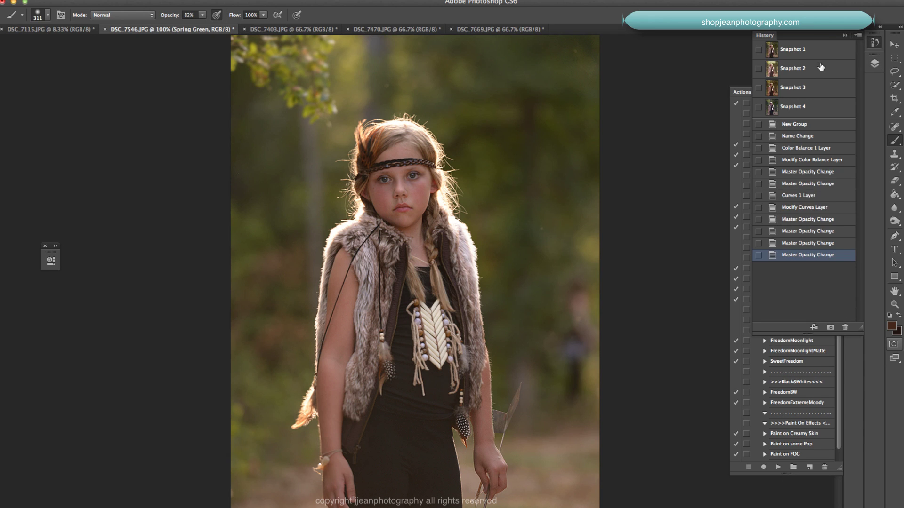
left_click(826, 48)
left_click(845, 36)
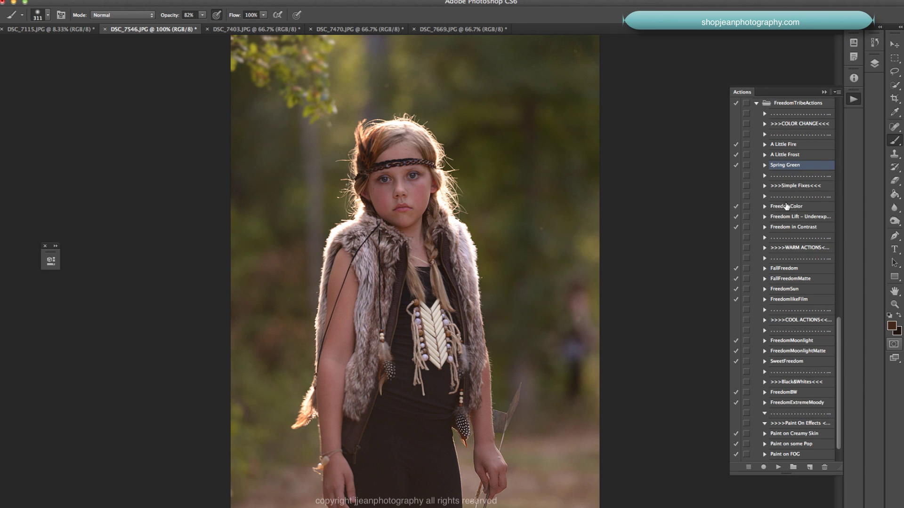
Step: Play the FreedomColor action on the photo and display the resulting layers
left_click(801, 207)
left_click(778, 467)
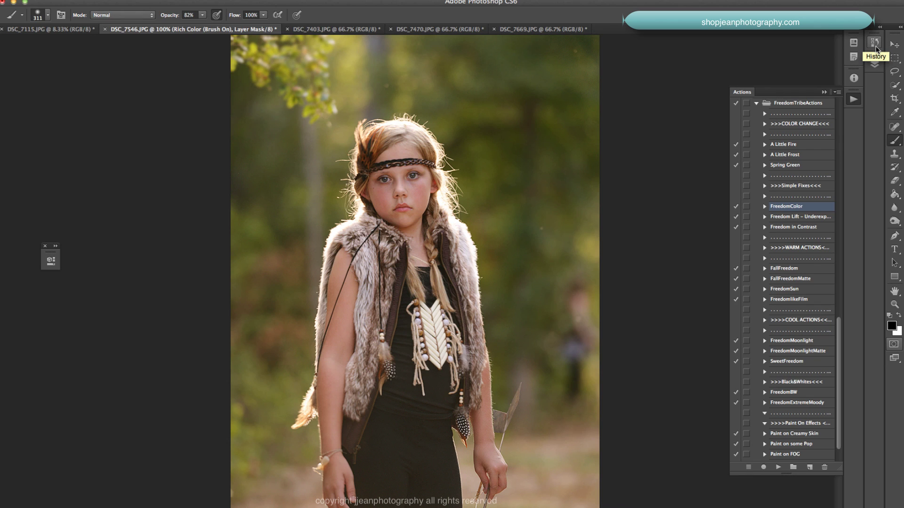
left_click(875, 64)
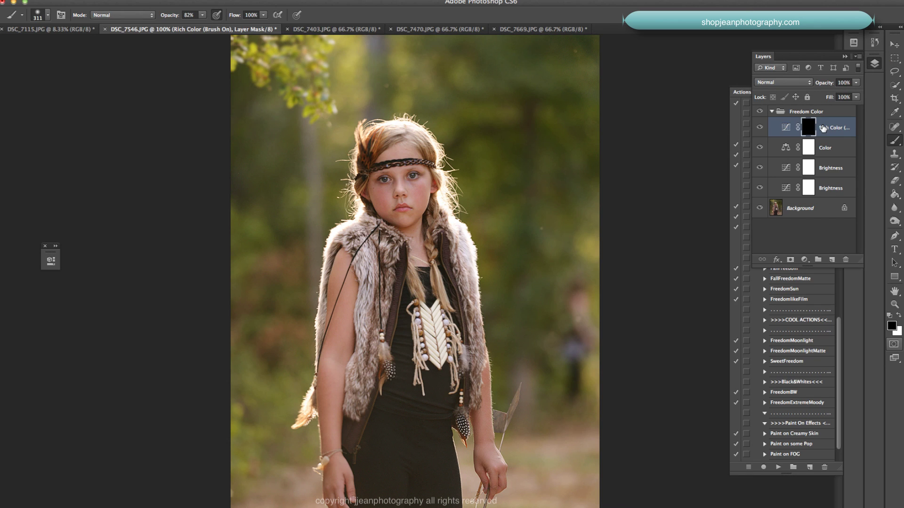
Step: Examine the Rich Color, Color and Brightness layers and the opacity control of the Freedom Color group
left_click(808, 127)
left_click(840, 153)
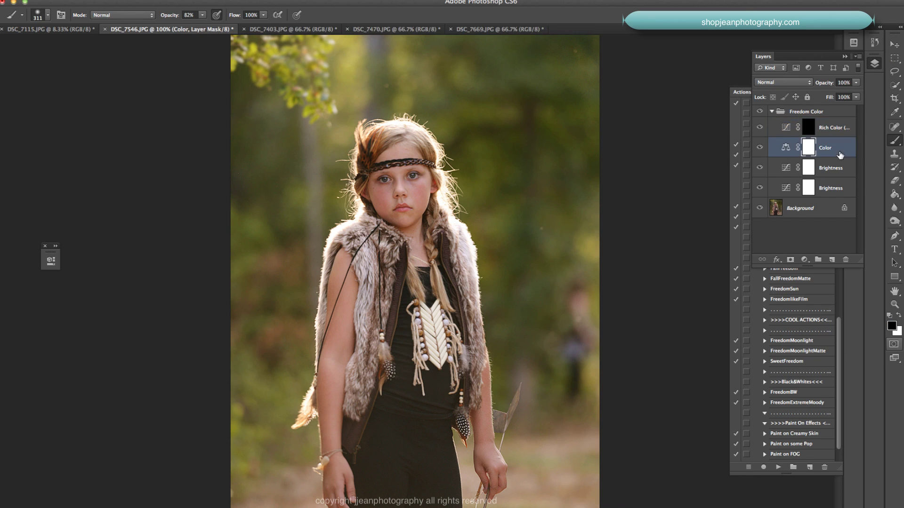
left_click(835, 173)
left_click(821, 113)
left_click(856, 83)
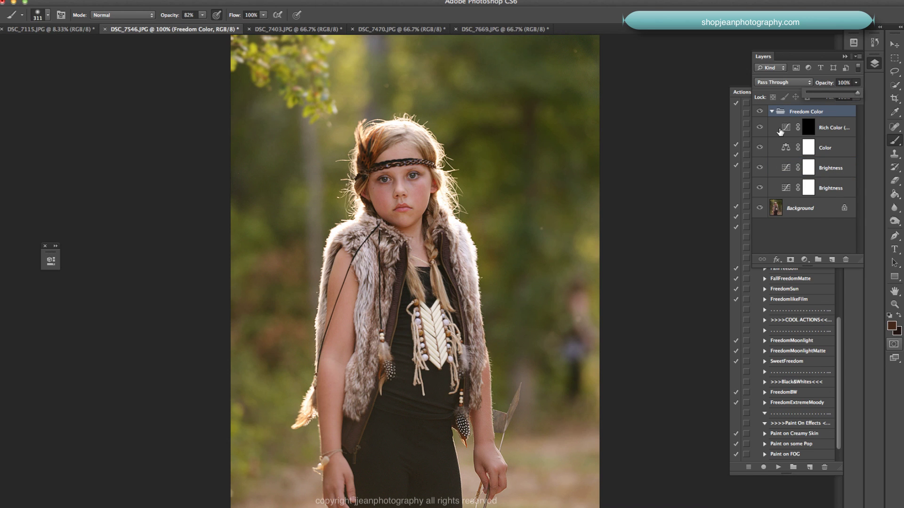
mouse_move(861, 94)
left_mouse_down()
mouse_move(806, 96)
mouse_move(856, 96)
left_mouse_up()
Step: Toggle the visibility of the Rich Color layer and both Brightness layers off and on to compare their effect
left_click(808, 127)
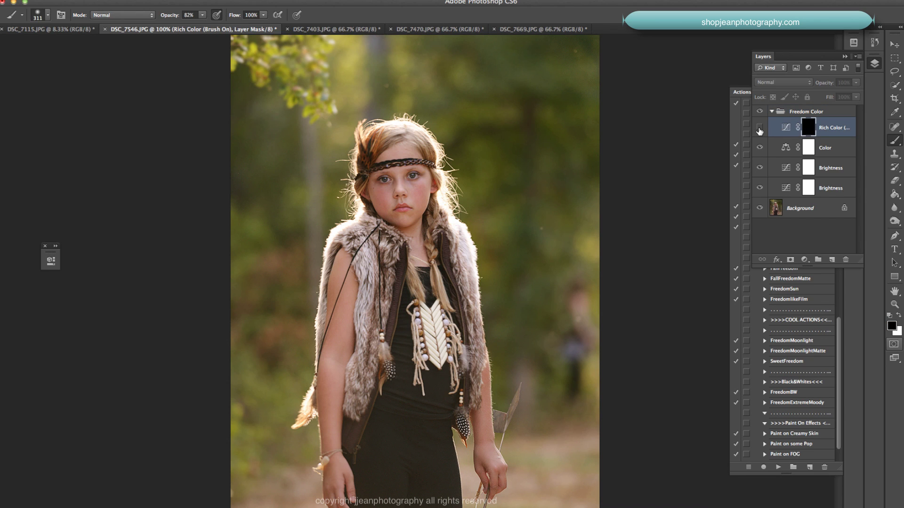
left_click(759, 168)
left_click(759, 167)
left_click(759, 188)
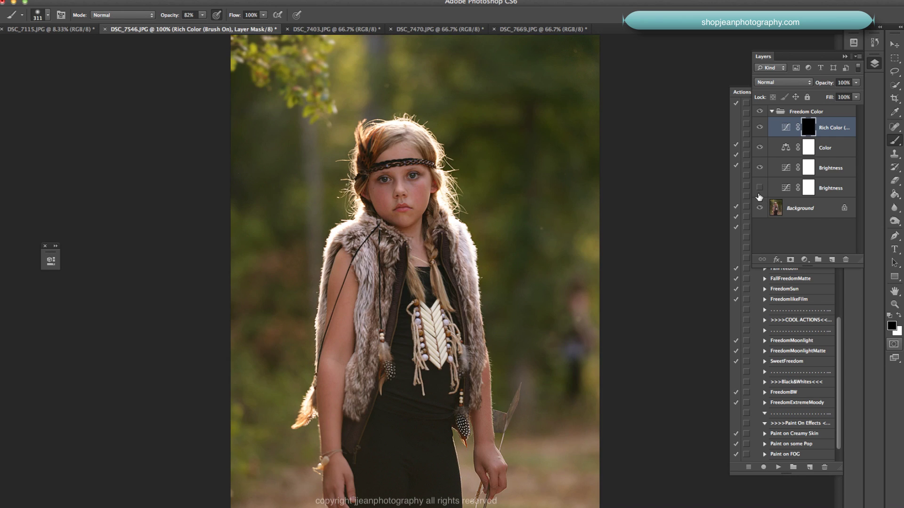
left_click(760, 188)
left_click(759, 188)
left_click(760, 187)
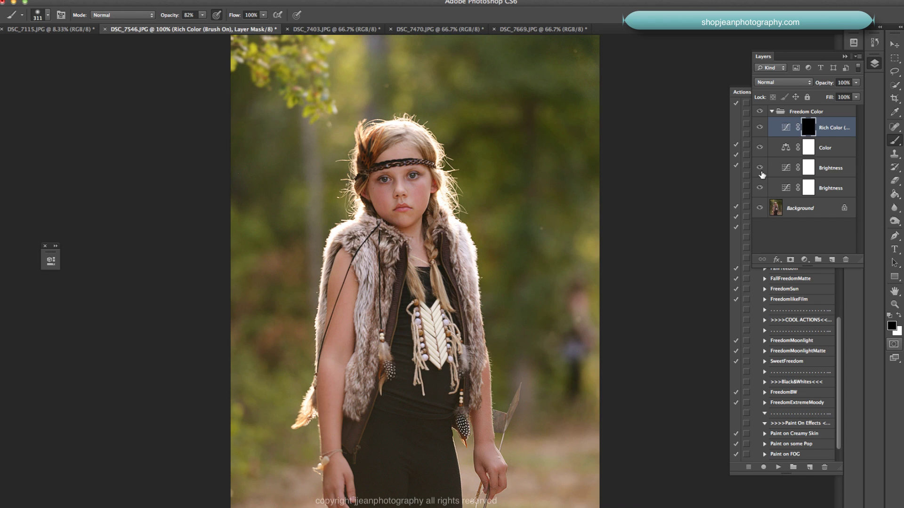
Step: Go through the Brightness and Color layers and make the Rich Color layer active
left_click(842, 193)
left_click(845, 175)
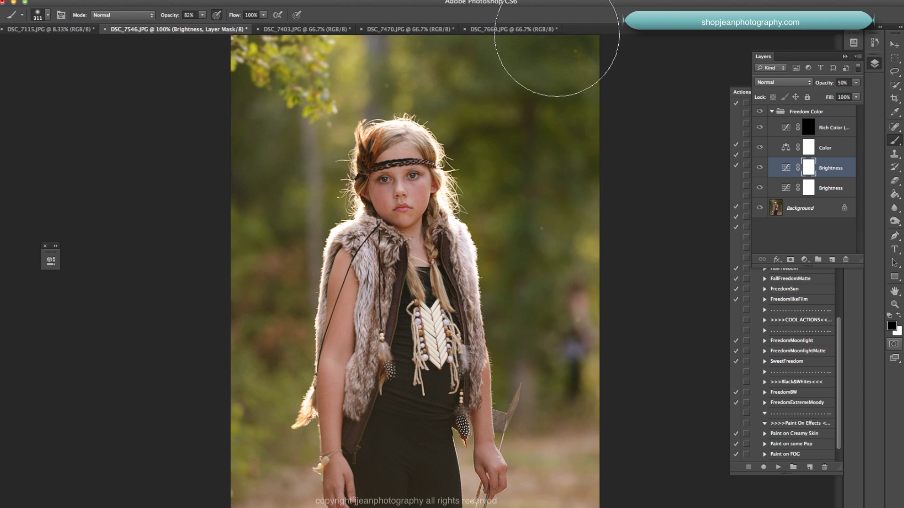
left_click(838, 155)
left_click(838, 129)
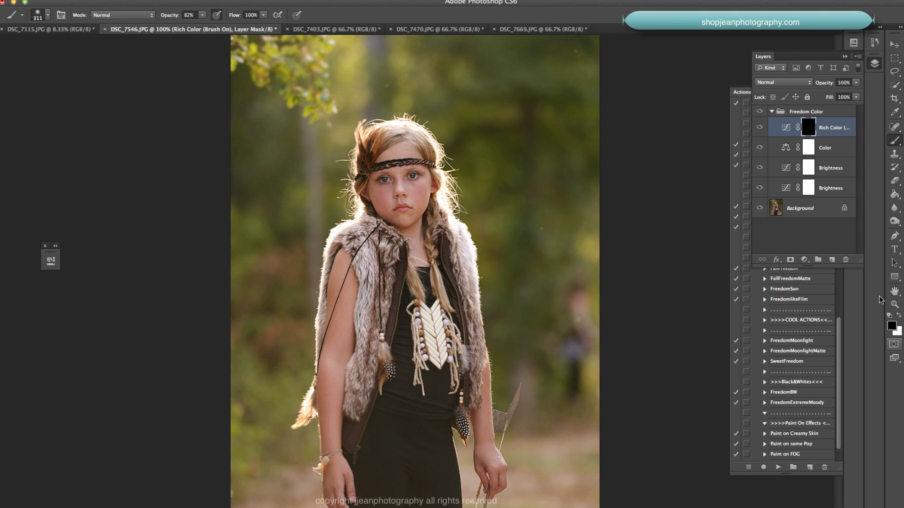
Step: Paint white on the Rich Color layer mask over the background trees and the girl's clothing
key("x")
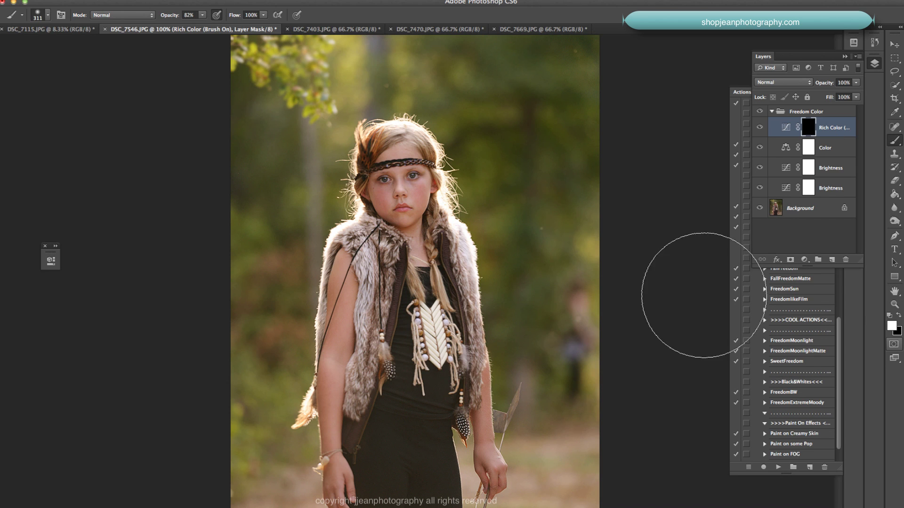
mouse_move(560, 268)
left_mouse_down()
mouse_move(573, 277)
mouse_move(540, 221)
left_mouse_up()
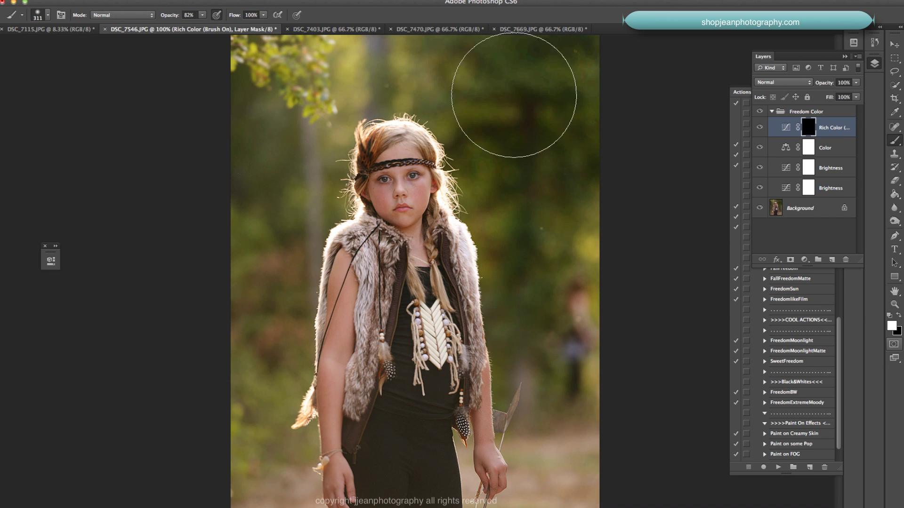
mouse_move(514, 95)
left_mouse_down()
mouse_move(413, 30)
mouse_move(293, 85)
mouse_move(242, 221)
mouse_move(216, 412)
mouse_move(254, 490)
left_mouse_up()
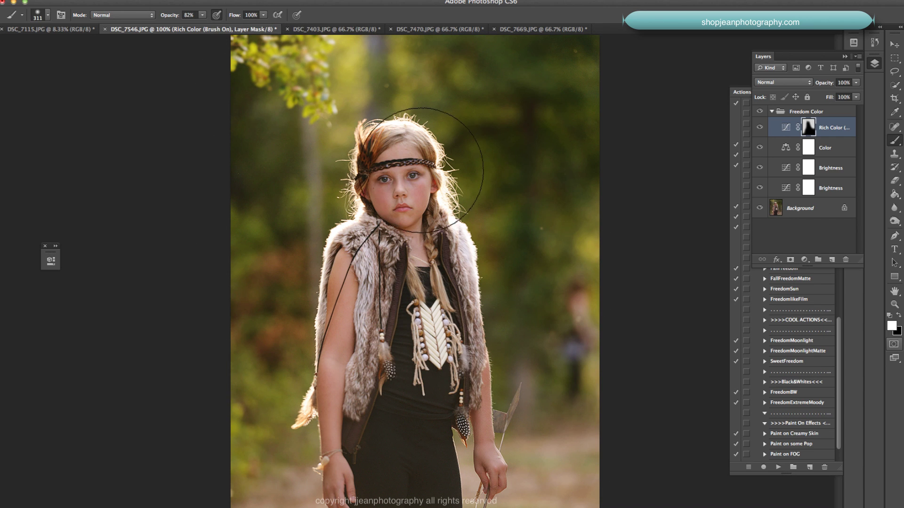
mouse_move(445, 335)
left_mouse_down()
mouse_move(332, 258)
mouse_move(403, 394)
mouse_move(395, 454)
mouse_move(552, 320)
left_mouse_up()
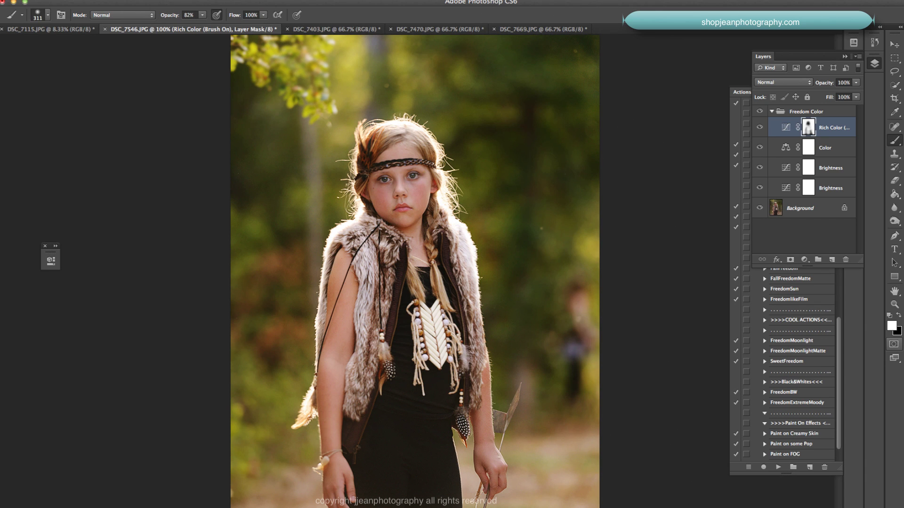
Step: Compare Snapshot 2 with Snapshot 5 in the history and restore the photo to Snapshot 1
left_click(874, 42)
scroll(831, 326, "up", 2)
scroll(828, 112, "up", 2)
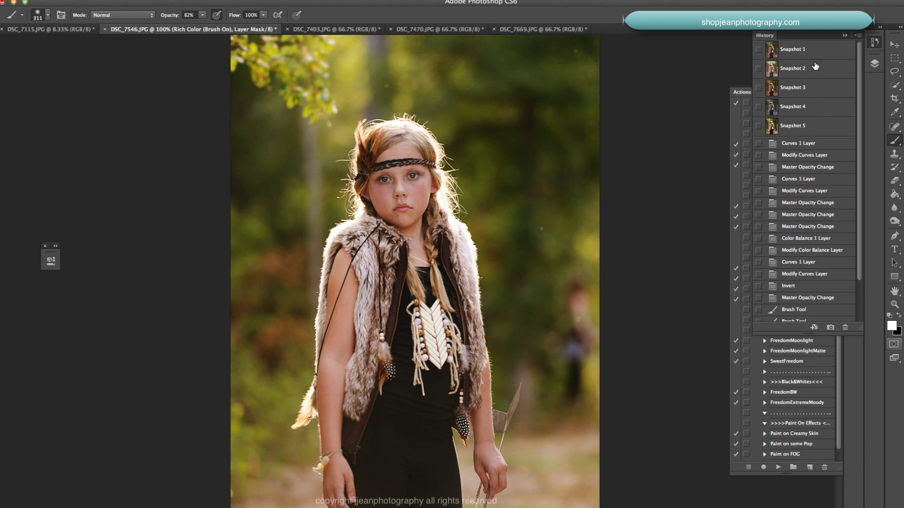
left_click(816, 68)
left_click(816, 136)
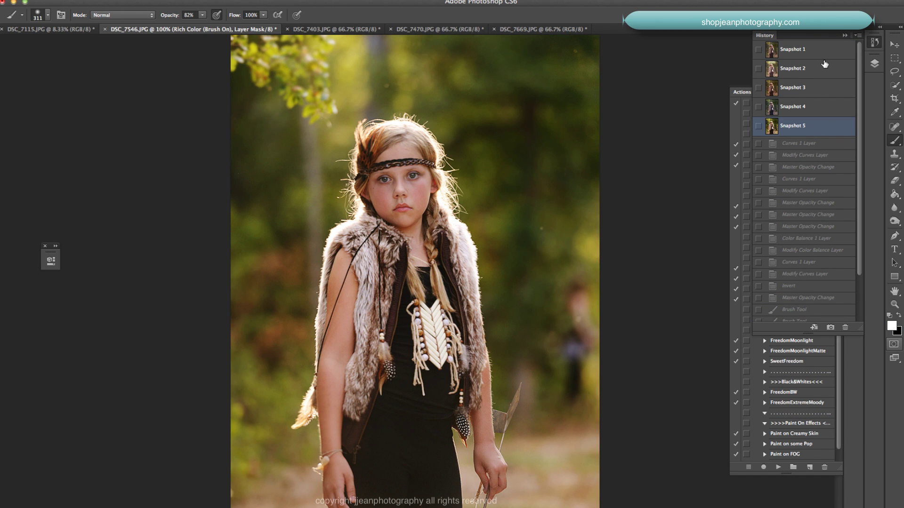
left_click(824, 65)
left_click(828, 131)
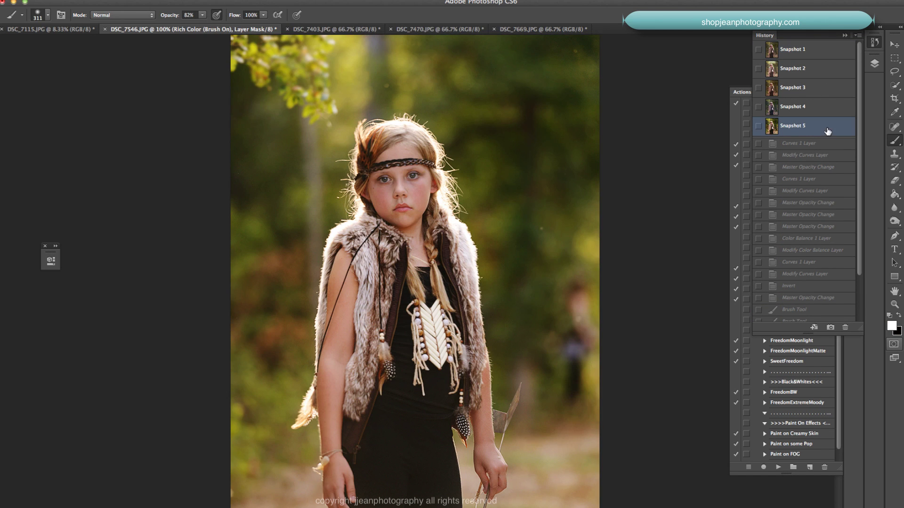
left_click(826, 52)
left_click(844, 35)
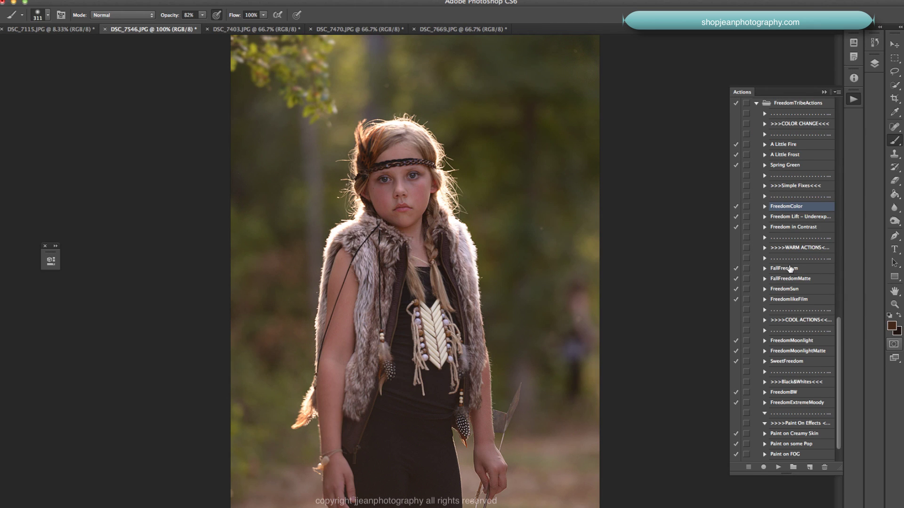
Step: Play the Burst of Light (Top/Center) action on the restored photo
left_click(826, 216)
scroll(832, 268, "down", 2)
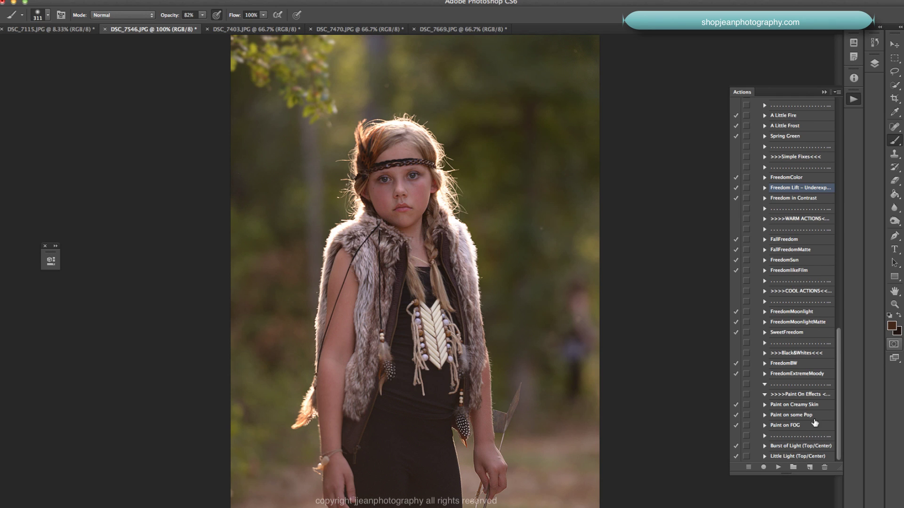
left_click(791, 446)
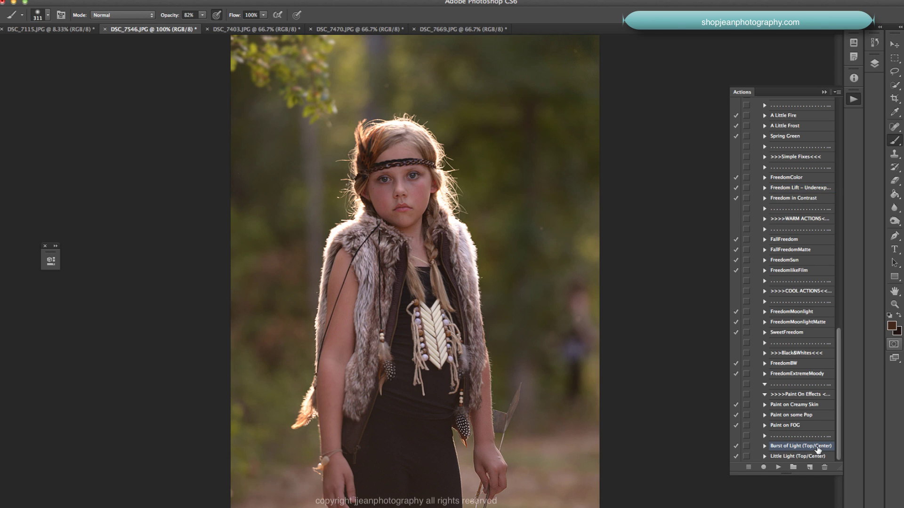
left_click(778, 467)
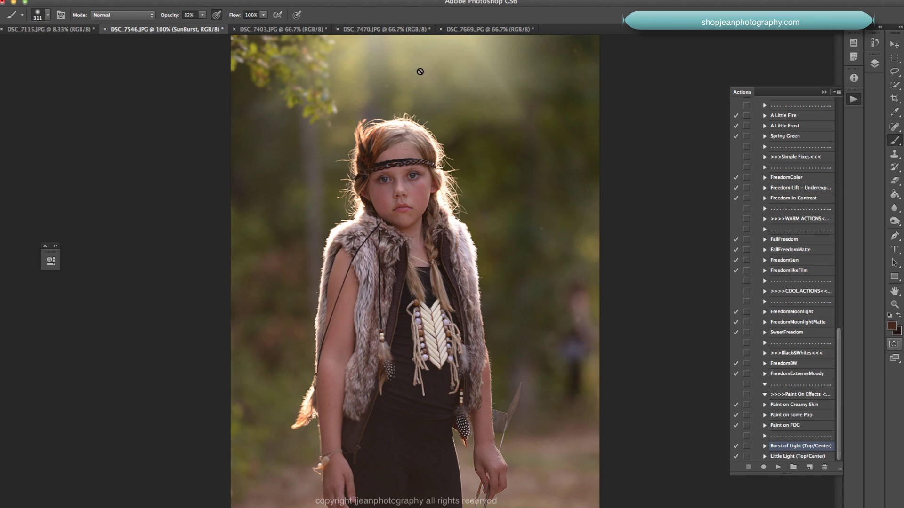
Step: Try to play the Paint on some Pop action with the SunBurst layer active
left_click(811, 416)
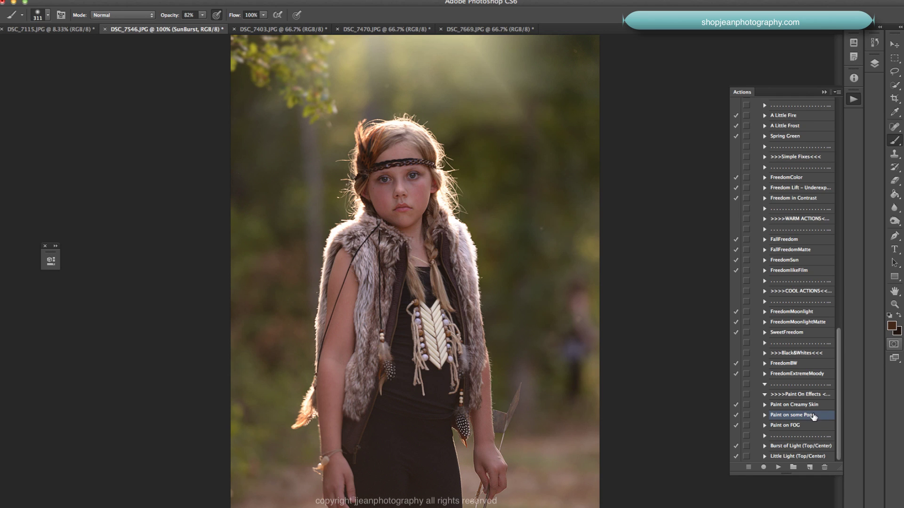
left_click(779, 468)
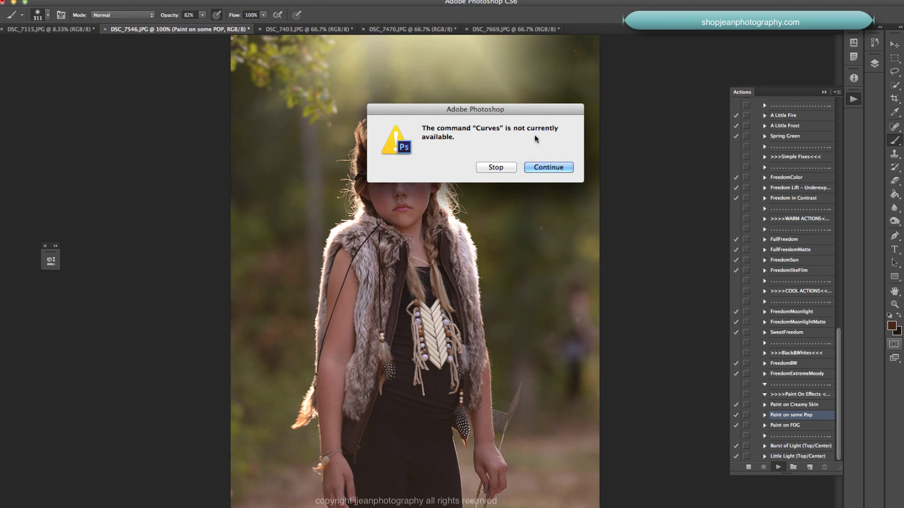
left_click(496, 167)
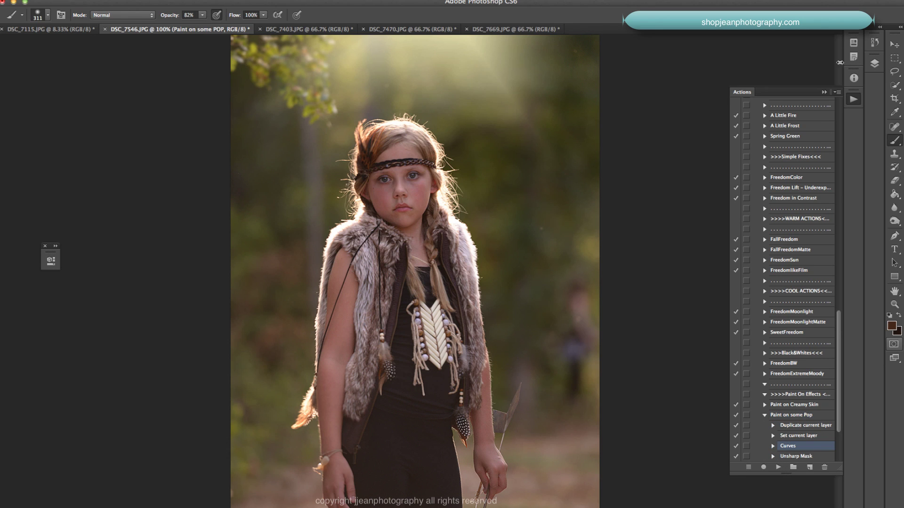
Step: Hide the extra Paint on some Pop layer above SunBurst and make the Background layer active
left_click(874, 64)
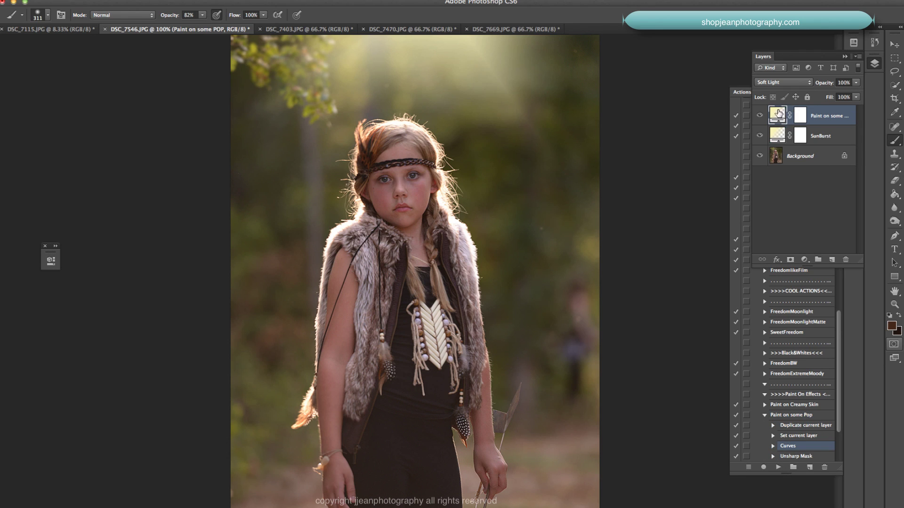
left_click(759, 116)
left_click(785, 161)
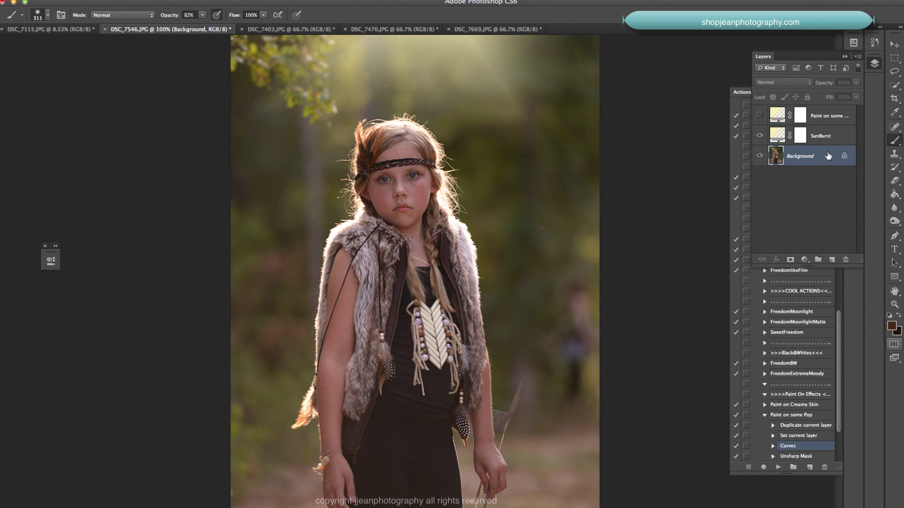
left_click(845, 56)
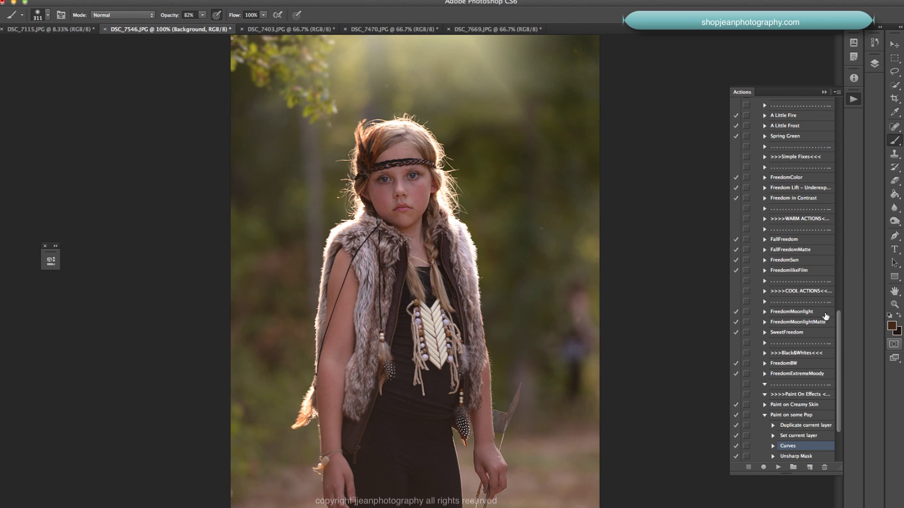
Step: Play the Paint on some Pop action on the Background layer and display the resulting layers
left_click(775, 416)
left_click(778, 467)
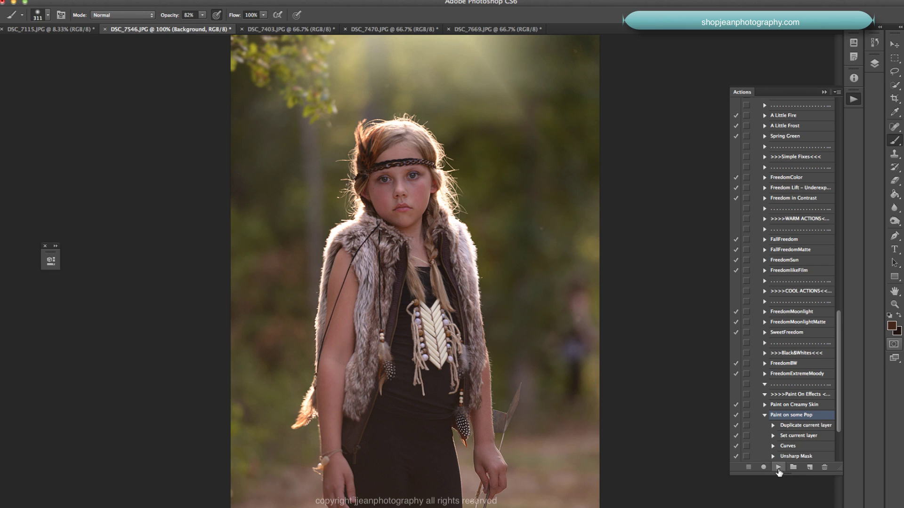
left_click(874, 64)
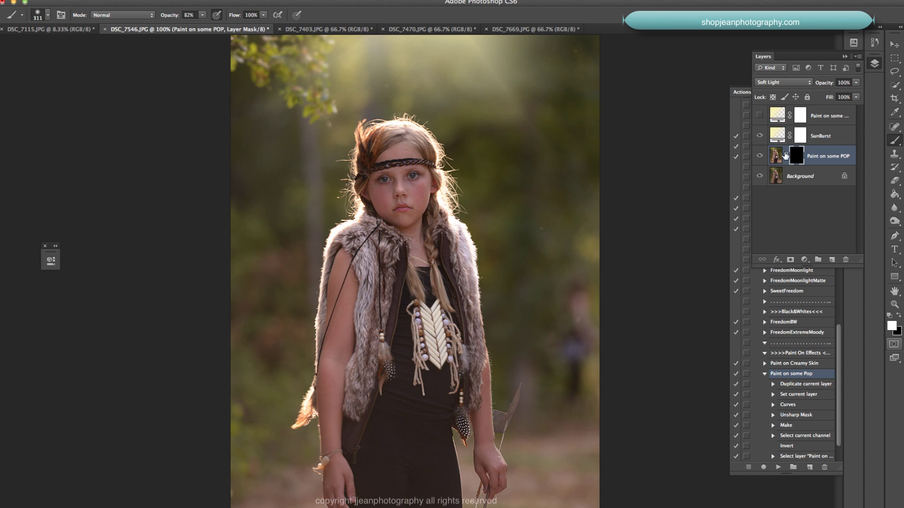
Step: Paint white on the Paint on some POP mask over the background, then over the fur vest with a 157 px brush
mouse_move(571, 298)
left_mouse_down()
mouse_move(547, 253)
mouse_move(571, 176)
mouse_move(561, 284)
left_mouse_up()
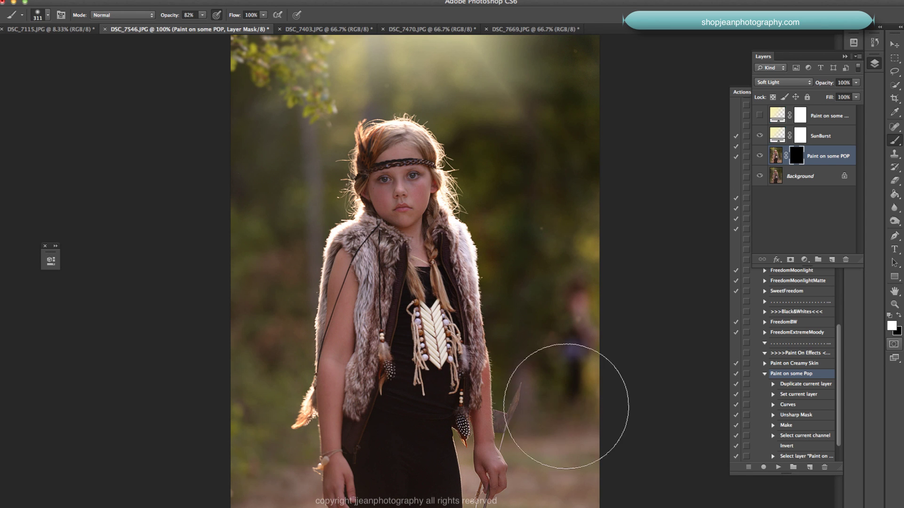
mouse_move(289, 64)
left_mouse_down()
mouse_move(268, 177)
mouse_move(232, 162)
mouse_move(228, 367)
mouse_move(254, 440)
left_mouse_up()
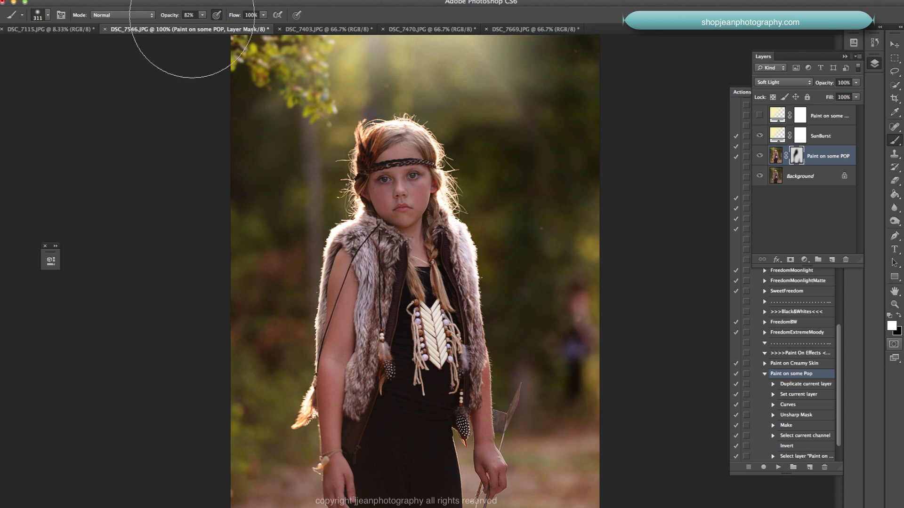
left_click(47, 15)
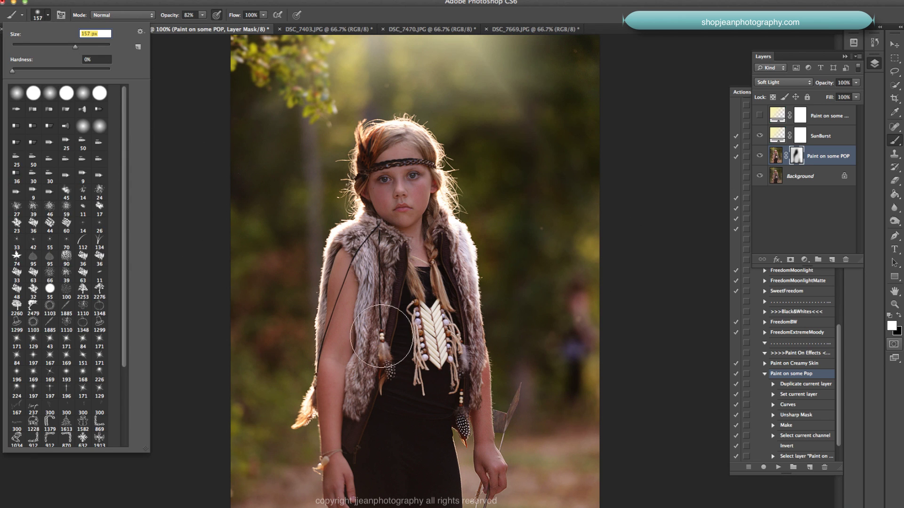
left_click(391, 263)
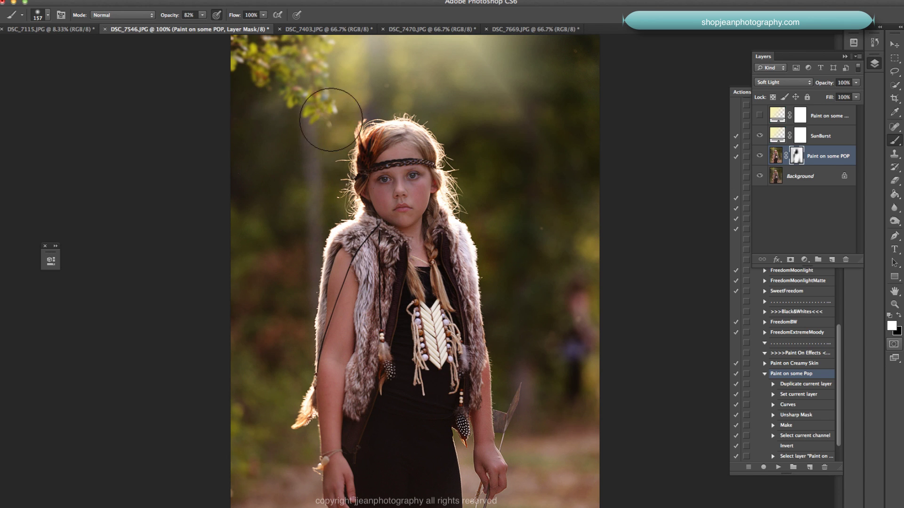
Step: Toggle the visibility of the Paint on some POP layer off and on to compare its effect
left_click(759, 156)
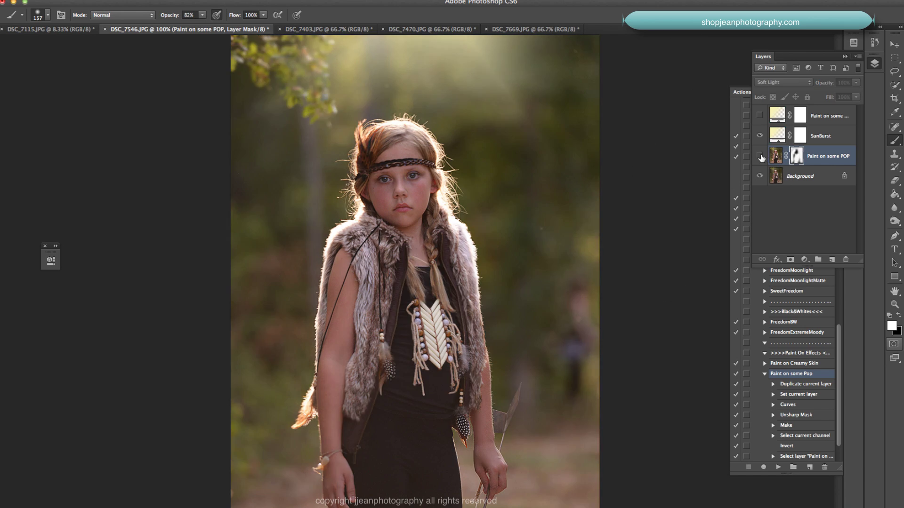
left_click(759, 156)
left_click(759, 156)
left_click(759, 156)
left_click(760, 156)
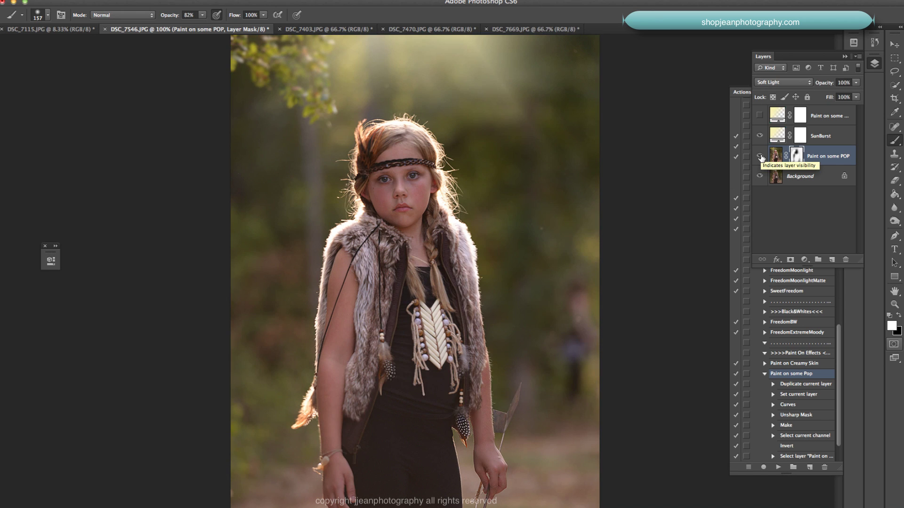
left_click(760, 156)
Step: Play the FreedomMoonlightMatte action with the Background layer active
left_click(813, 181)
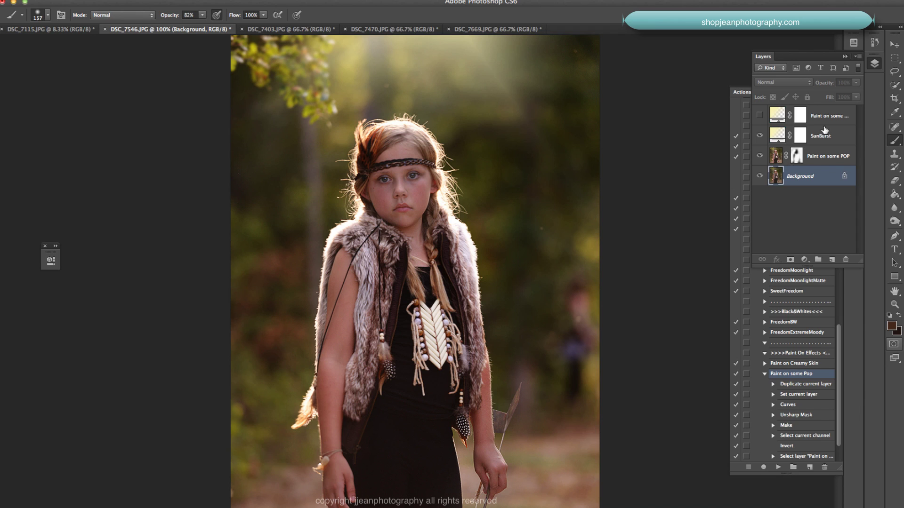
left_click(845, 57)
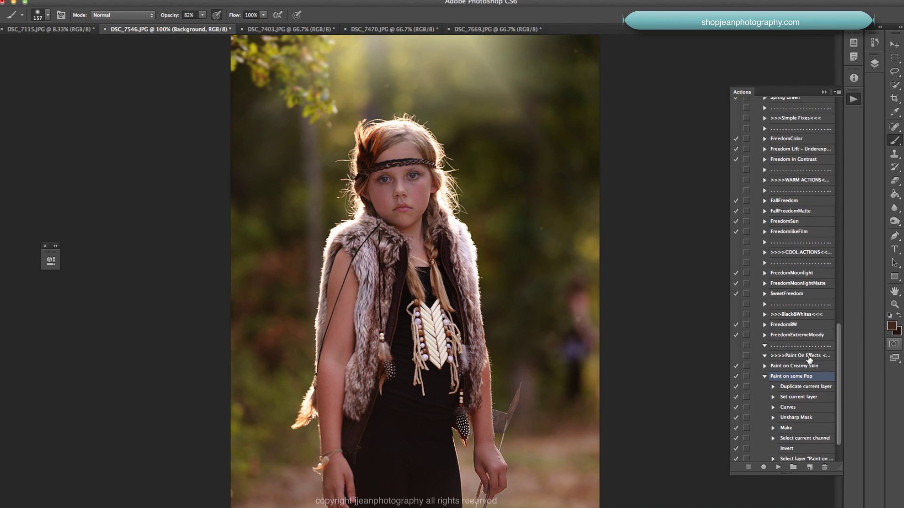
scroll(809, 355, "up", 3)
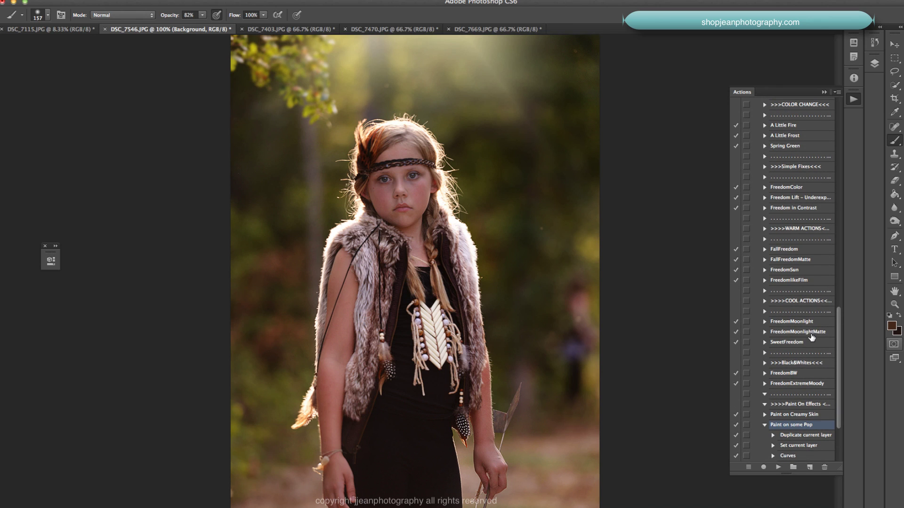
left_click(811, 333)
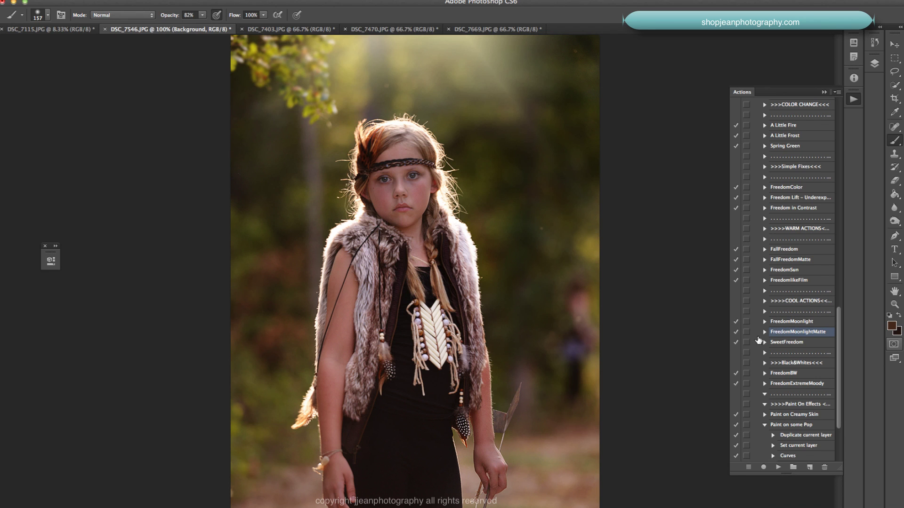
left_click(778, 466)
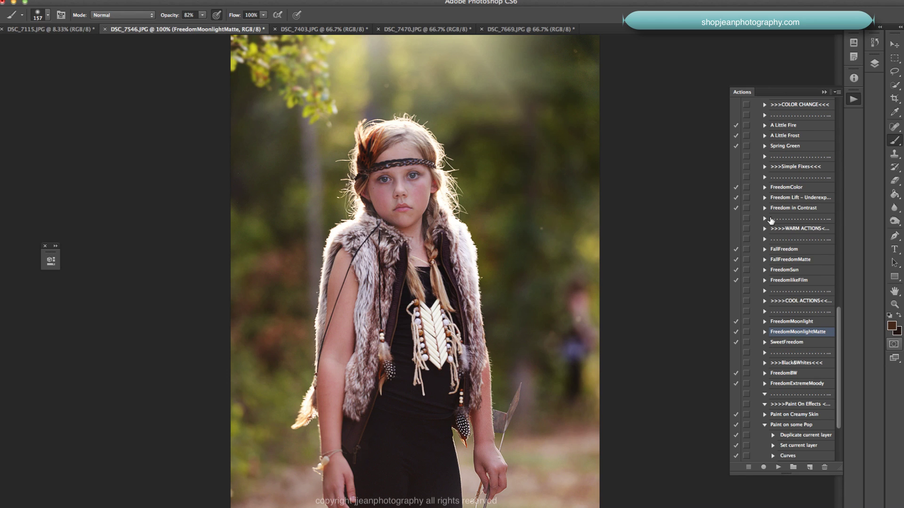
Step: Display the layers and lower the opacity of the FreedomMoonlightMatte group to 78%
left_click(873, 63)
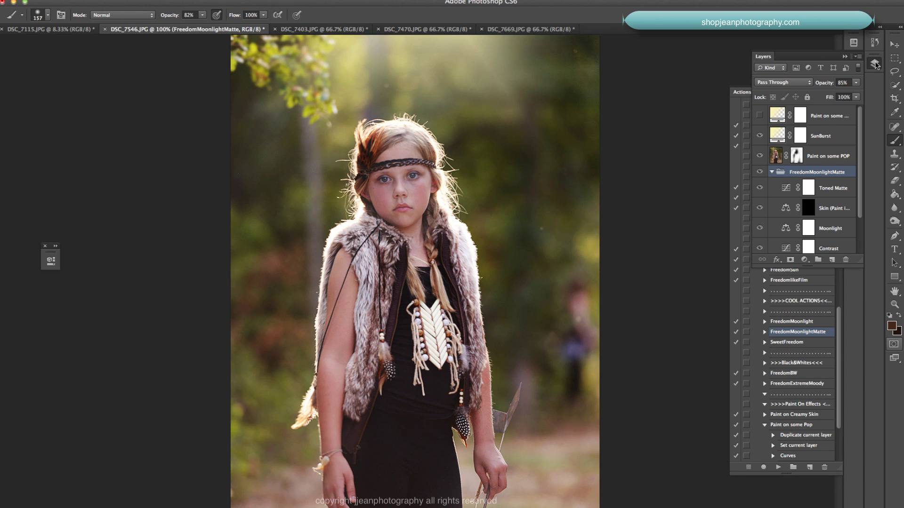
left_click(855, 83)
mouse_move(849, 92)
left_mouse_down()
mouse_move(817, 92)
mouse_move(842, 93)
left_mouse_up()
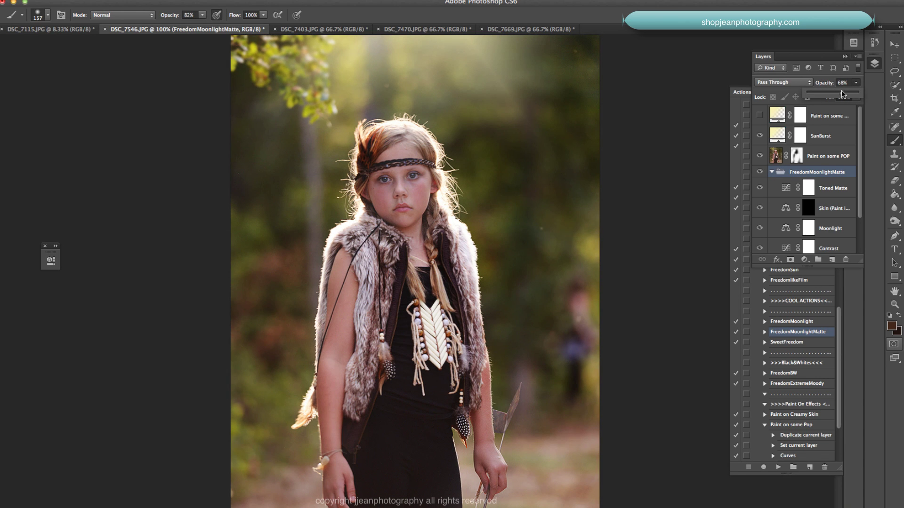
Step: Paint white on the mask of the FreedomMoonlightMatte group's Skin layer over the girl's face
scroll(847, 187, "down", 1)
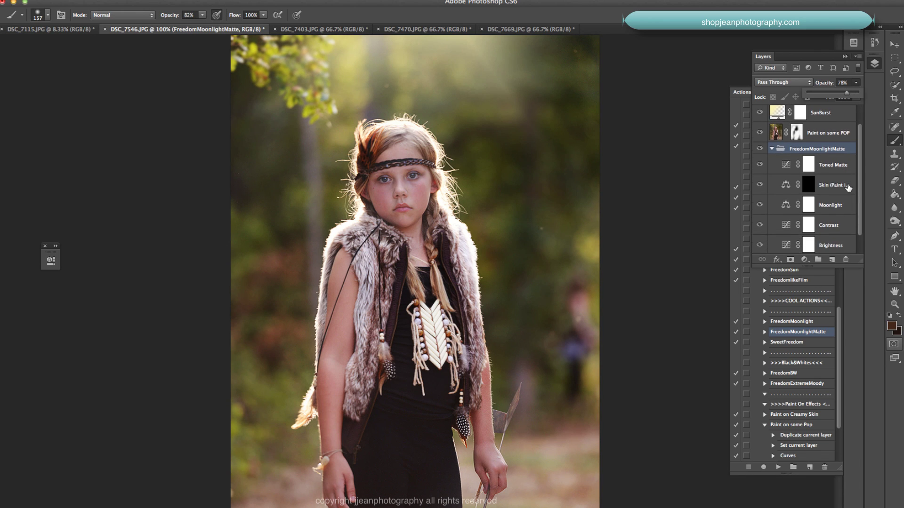
left_click(806, 187)
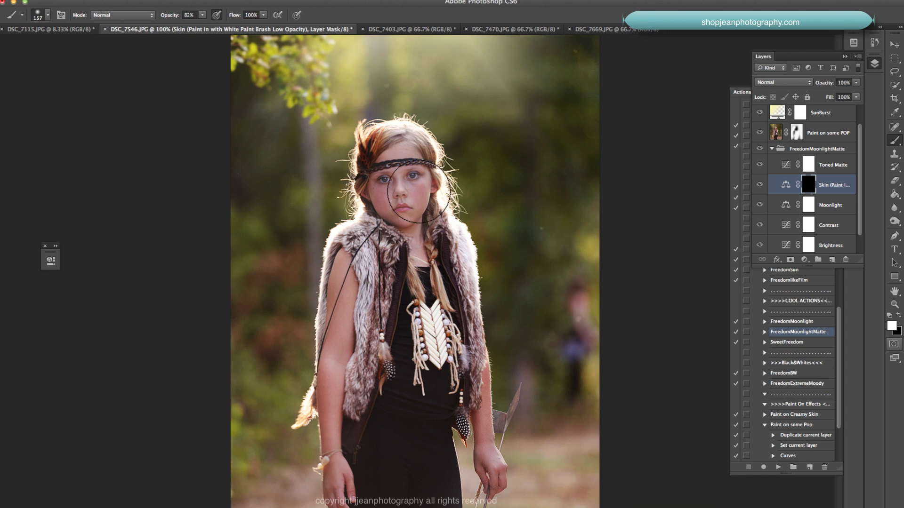
mouse_move(419, 192)
left_mouse_down()
mouse_move(404, 189)
mouse_move(404, 169)
mouse_move(414, 197)
left_mouse_up()
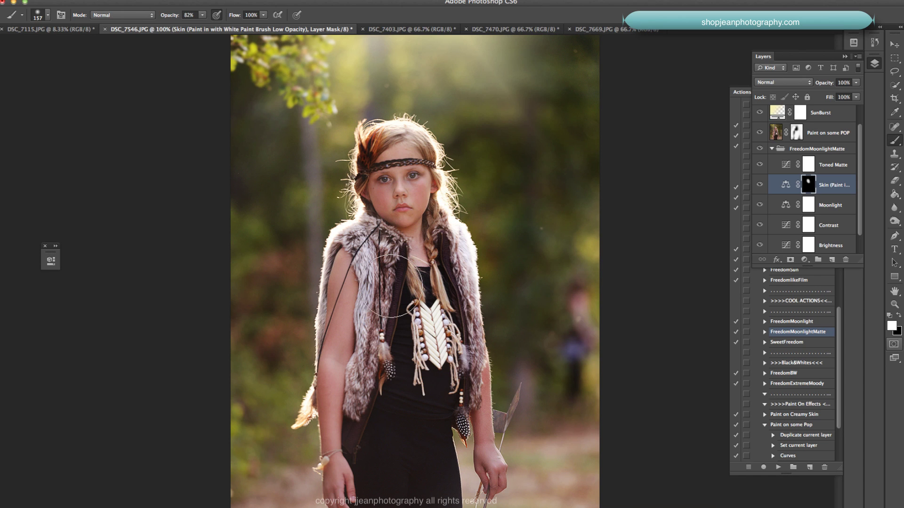
Step: Paint white on the FreedomMoonlightMatte group's Skin layer mask over the girl's body and arms and the background above her head
mouse_move(390, 286)
left_mouse_down()
mouse_move(344, 283)
mouse_move(332, 476)
mouse_move(423, 263)
mouse_move(466, 400)
left_mouse_up()
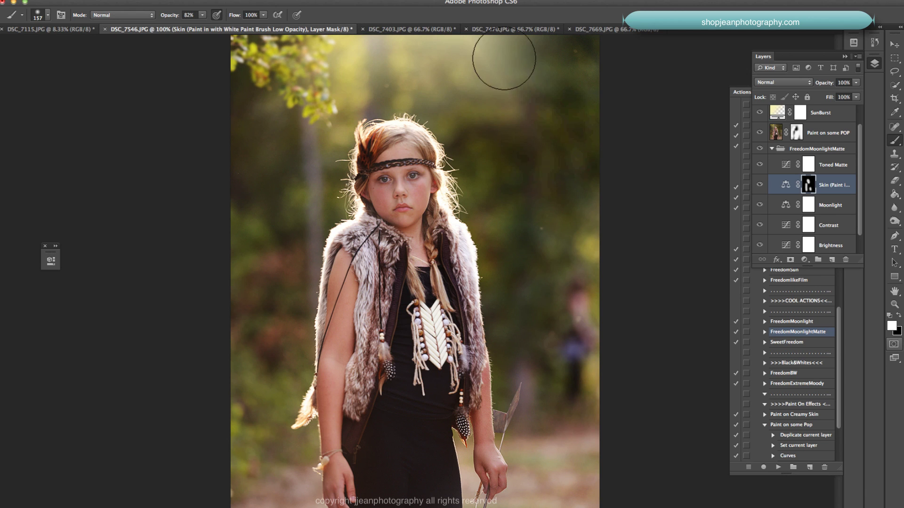
mouse_move(503, 59)
left_mouse_down()
mouse_move(480, 77)
mouse_move(464, 59)
mouse_move(280, 92)
mouse_move(395, 100)
left_mouse_up()
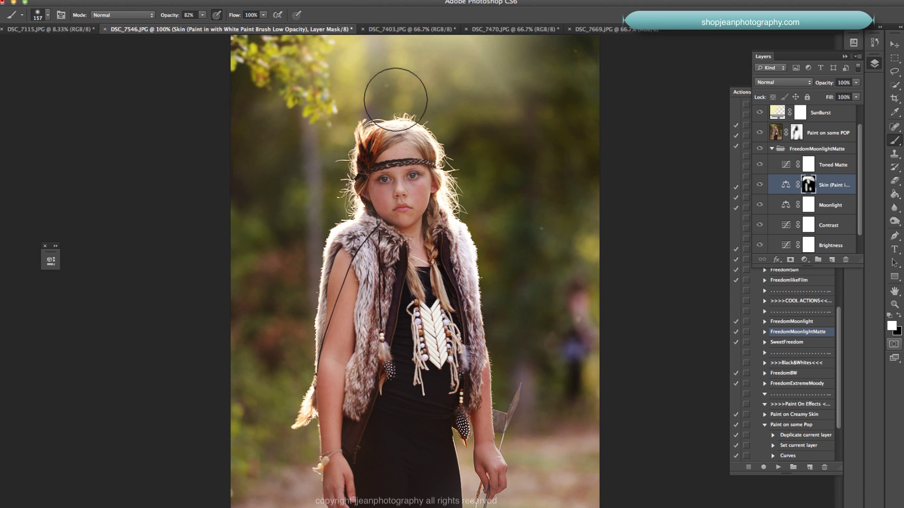
Step: Compare Snapshot 1 with Snapshot 6 in the portrait's history, ending on Snapshot 6
left_click(874, 42)
scroll(833, 320, "up", 2)
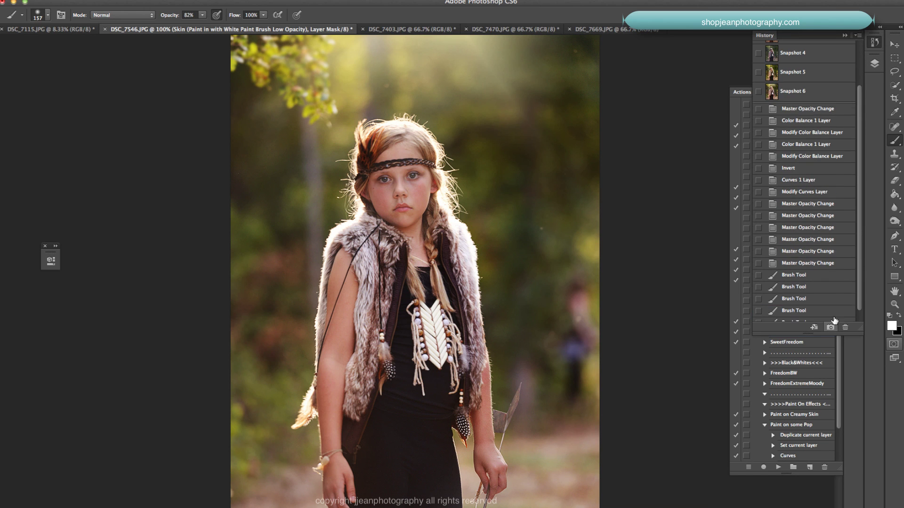
scroll(832, 94, "up", 3)
left_click(823, 61)
left_click(827, 151)
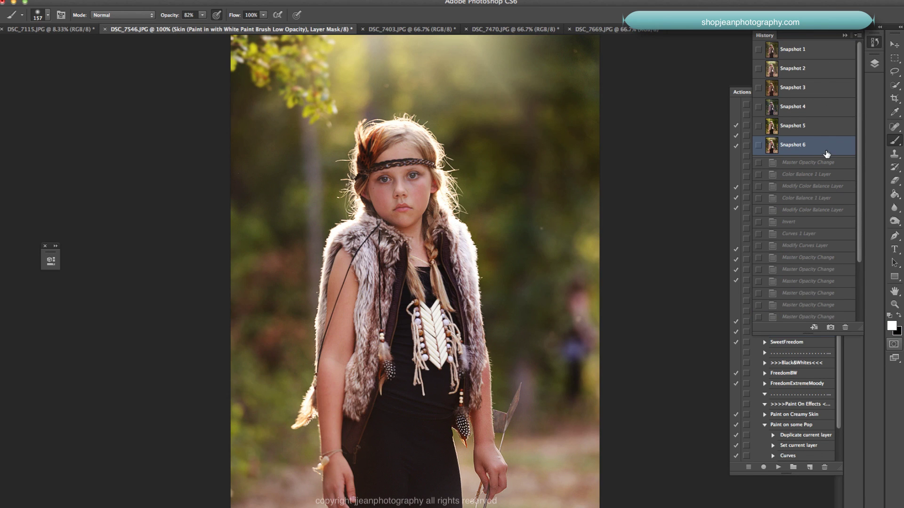
left_click(823, 49)
left_click(818, 149)
left_click(829, 51)
left_click(833, 145)
left_click(845, 36)
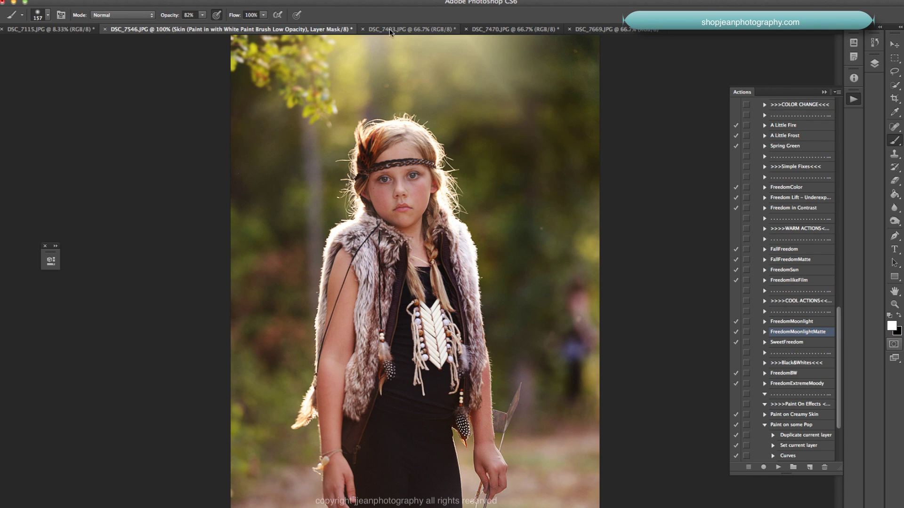
Step: Switch to the DSC_7403.JPG group photo and play the FreedomBW action on it
left_click(412, 29)
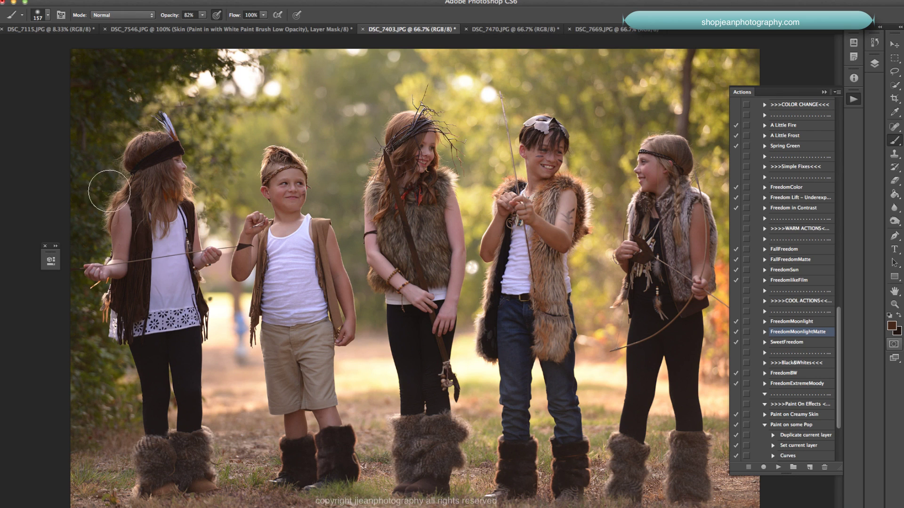
scroll(795, 362, "down", 1)
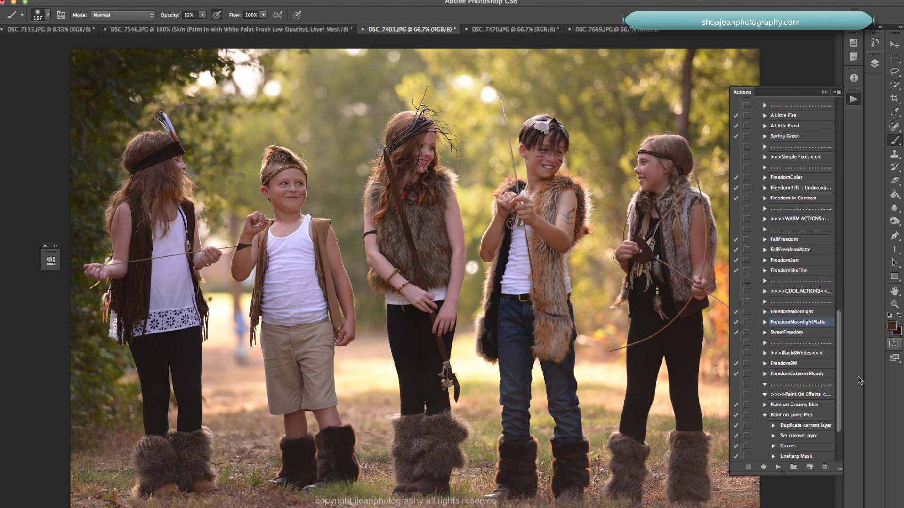
left_click(817, 356)
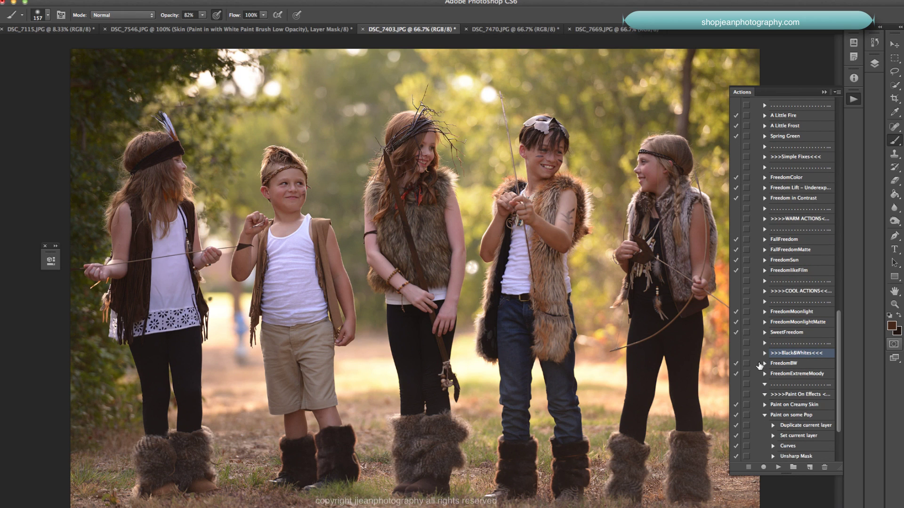
left_click(807, 364)
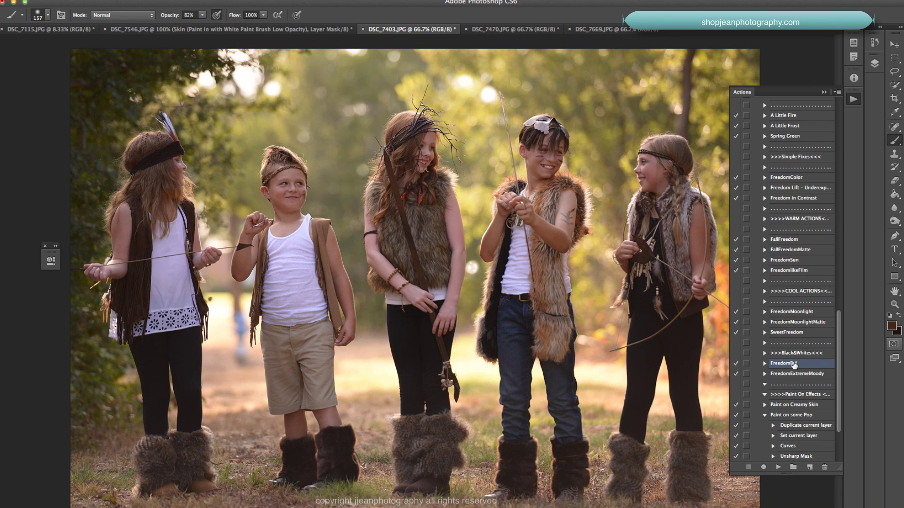
left_click(778, 467)
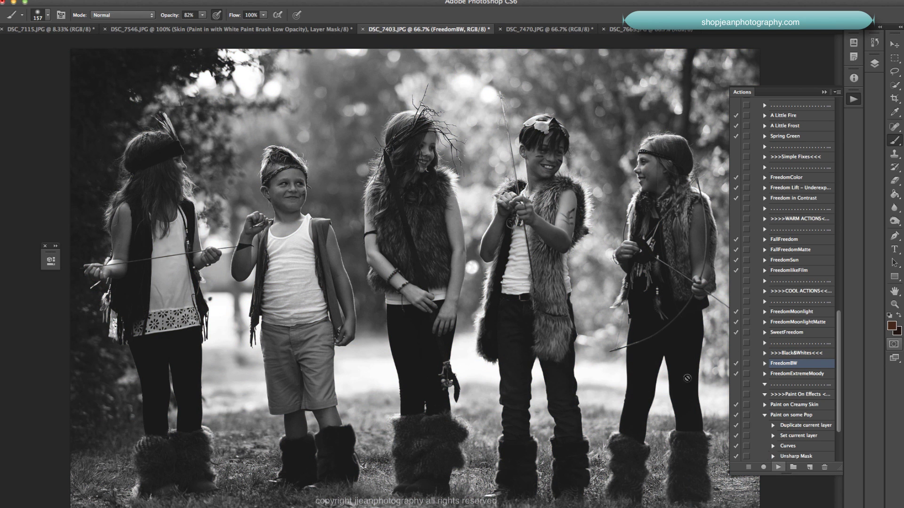
Step: In the FreedomBW group, set the Brightness layer's opacity to 100% and the Richness layer's opacity to 61%
left_click(874, 64)
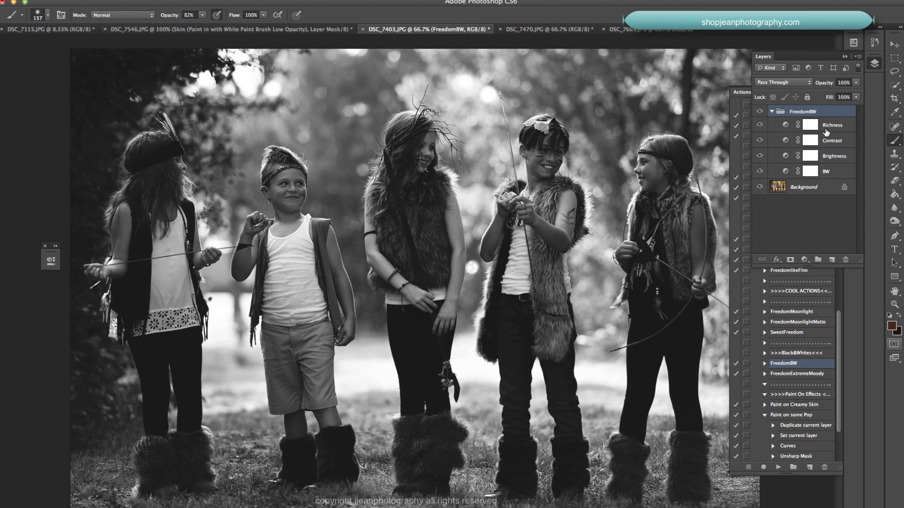
left_click(841, 126)
left_click(843, 162)
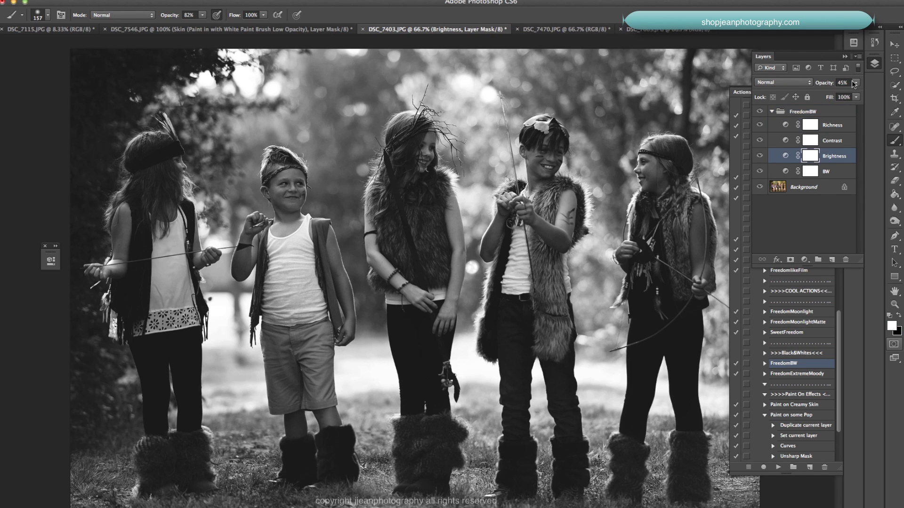
mouse_move(854, 83)
left_mouse_down()
mouse_move(843, 96)
mouse_move(862, 94)
left_mouse_up()
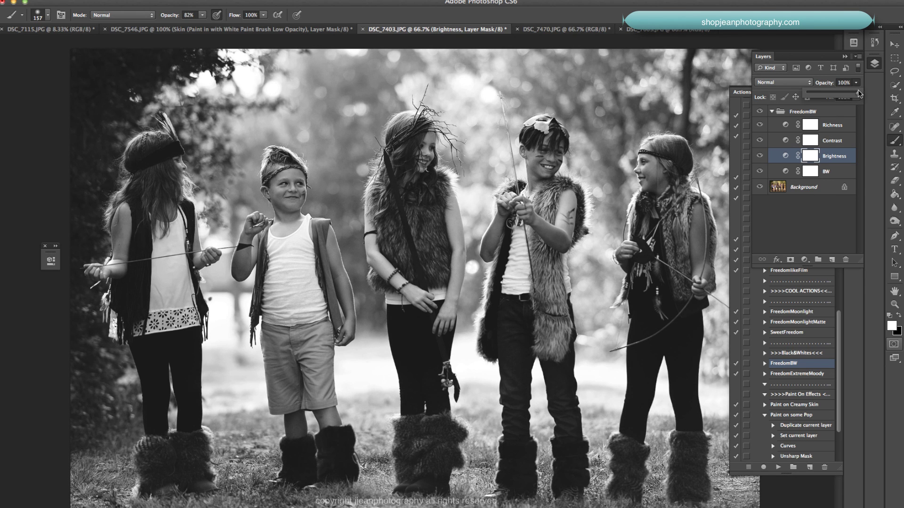
left_click(829, 126)
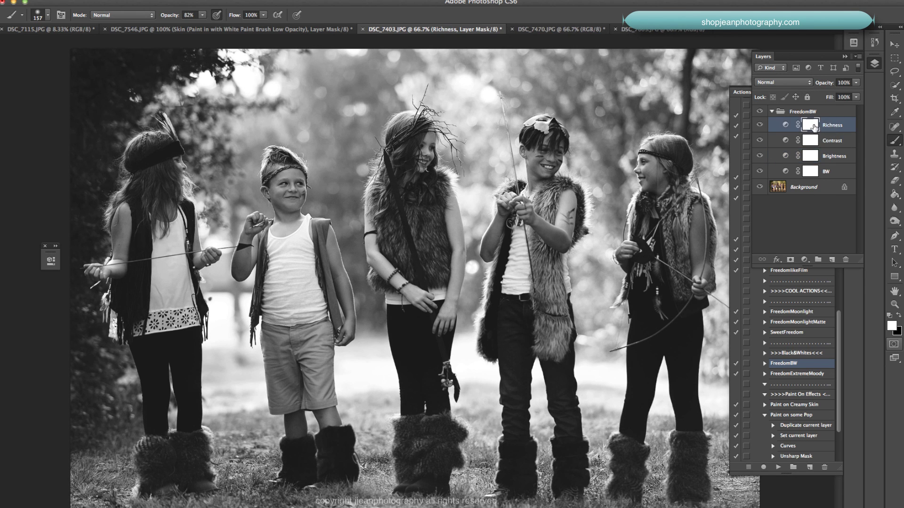
left_click_drag(856, 82, 837, 96)
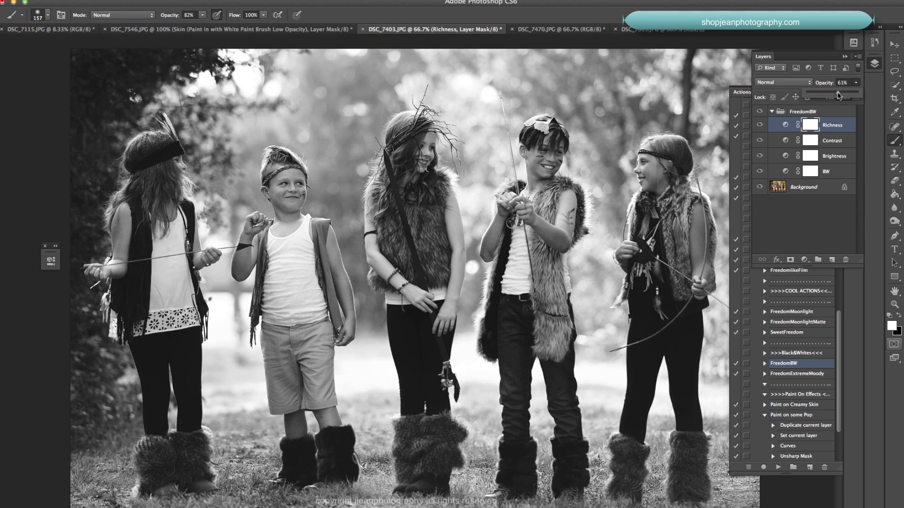
left_click(856, 83)
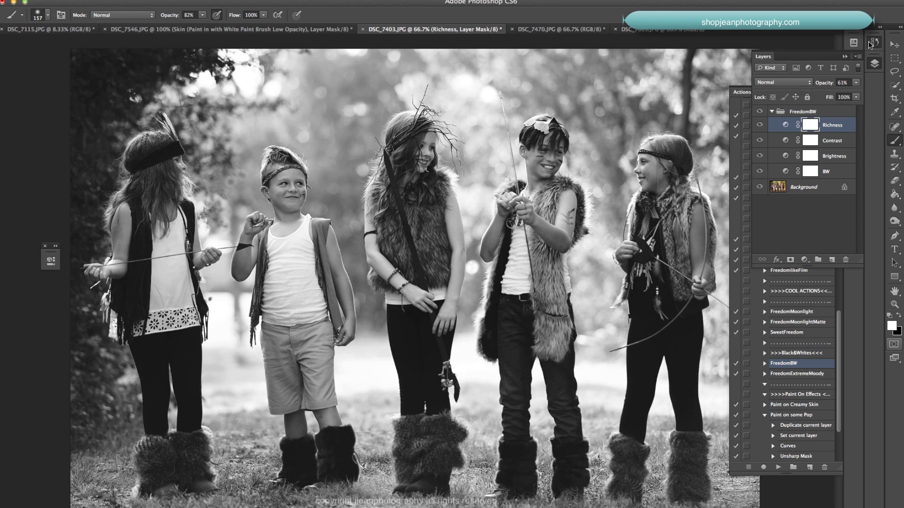
Step: Compare the history snapshots of the group photo and revert it to the color version in Snapshot 1
left_click(870, 44)
scroll(828, 325, "up", 1)
left_click(802, 48)
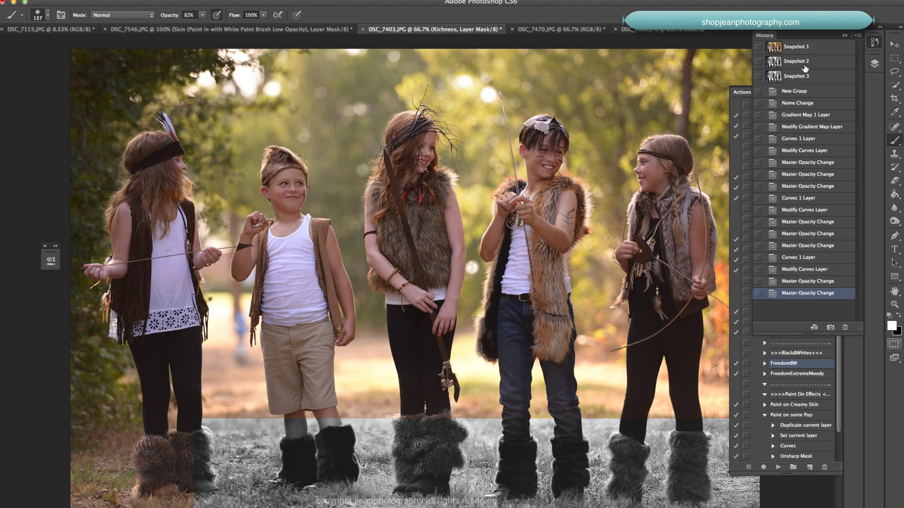
left_click(805, 77)
left_click(821, 51)
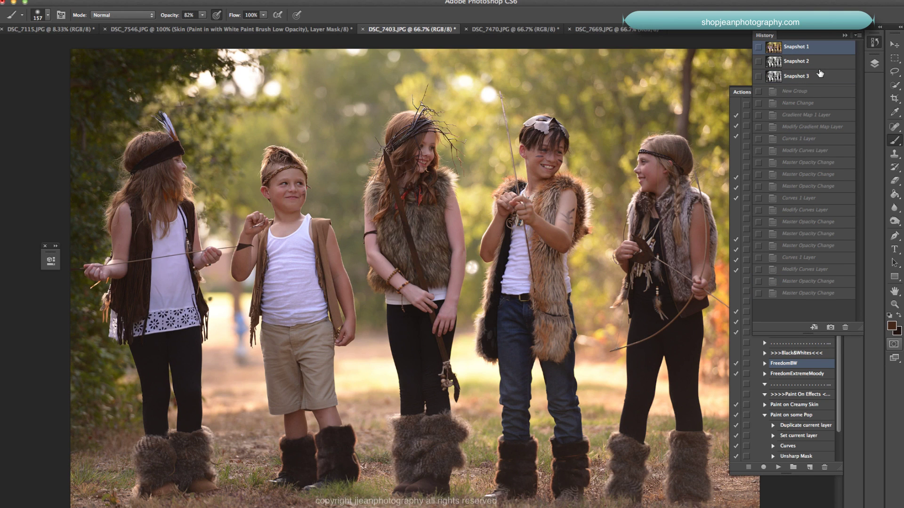
left_click(850, 36)
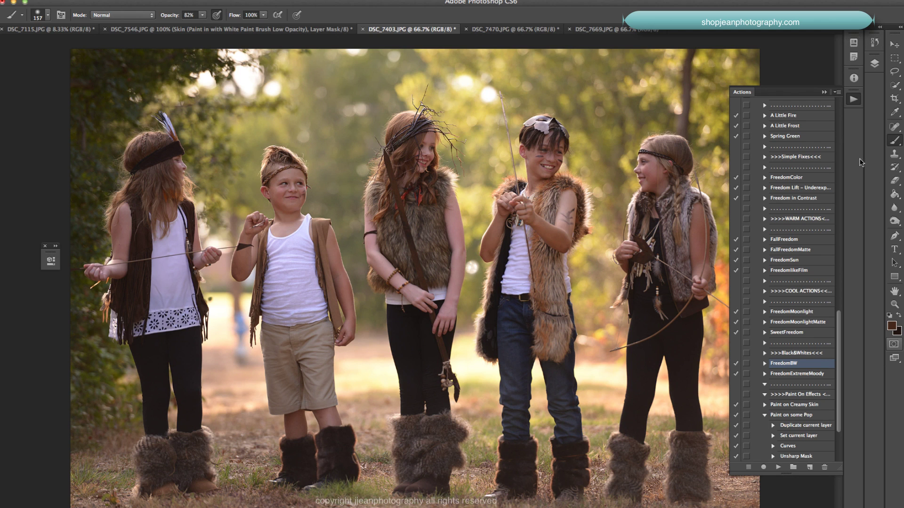
Step: Play the FreedomExtremeMoody action on the group photo and display the resulting layers
left_click(808, 375)
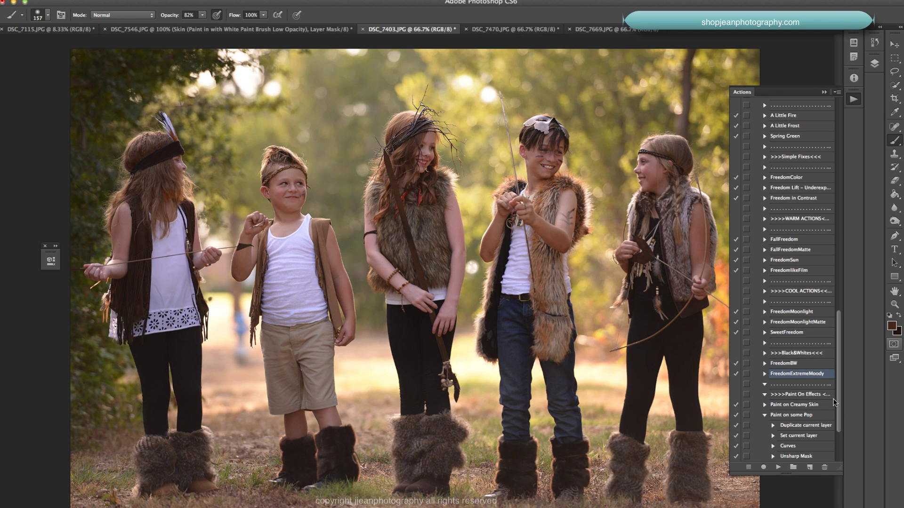
left_click(778, 467)
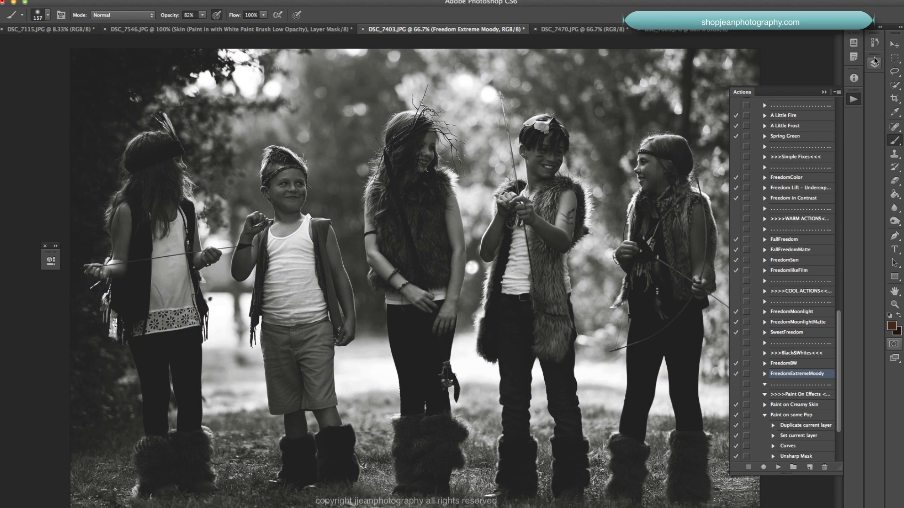
left_click(874, 61)
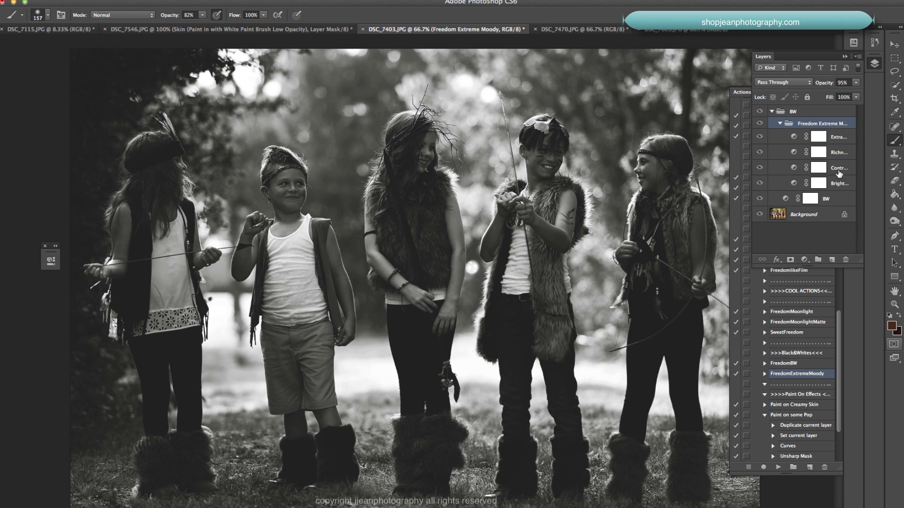
Step: In the Freedom Extreme Moody group, set the Brightness layer's opacity to 95% and the Richness layer's opacity to 74%
left_click(846, 188)
left_click(856, 83)
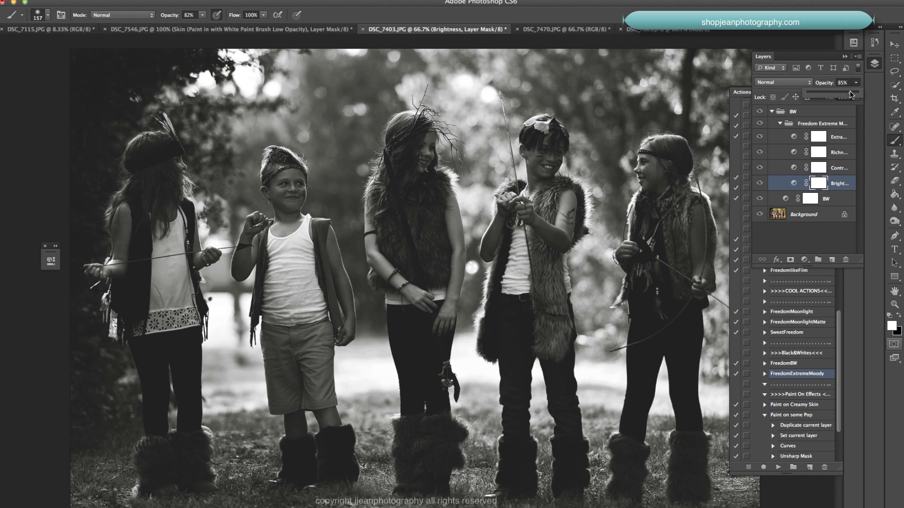
left_click_drag(850, 93, 855, 94)
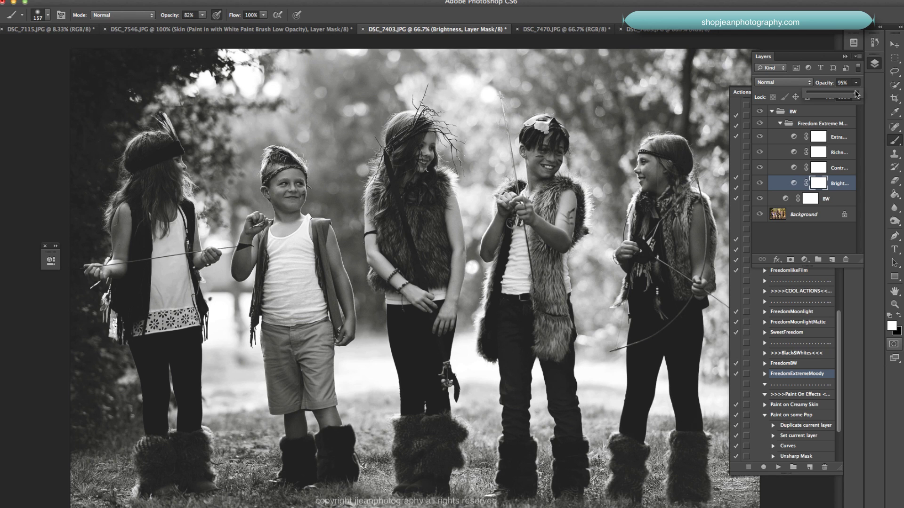
left_click(839, 169)
left_click(841, 155)
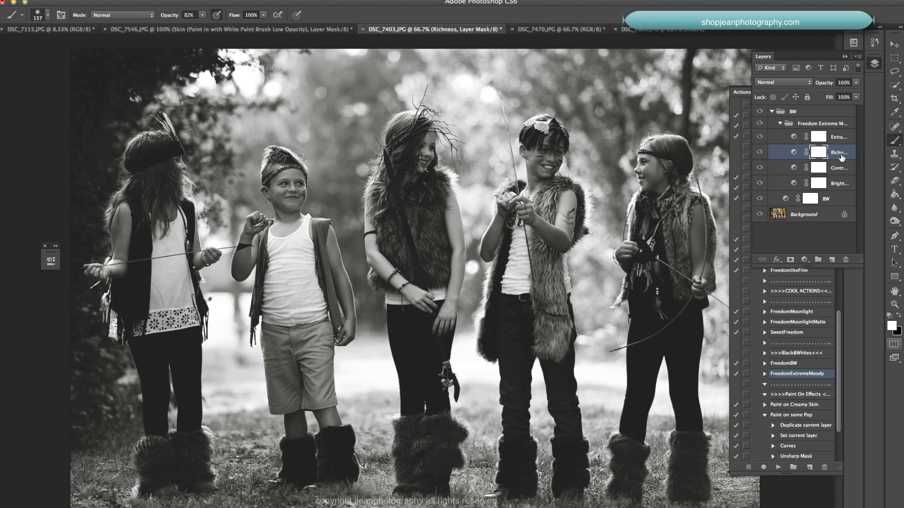
left_click(856, 83)
left_click(843, 94)
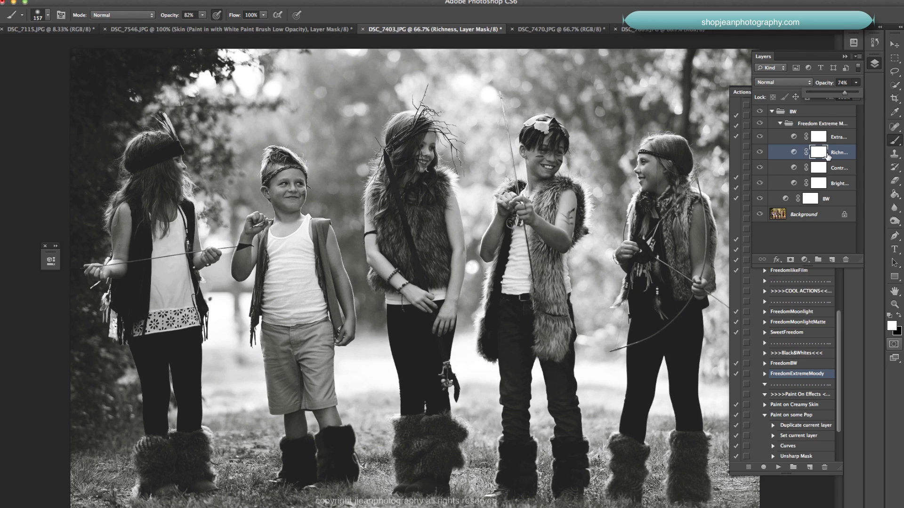
Step: Paint black on the Richness layer's mask over the younger boy's white tank top
key("x")
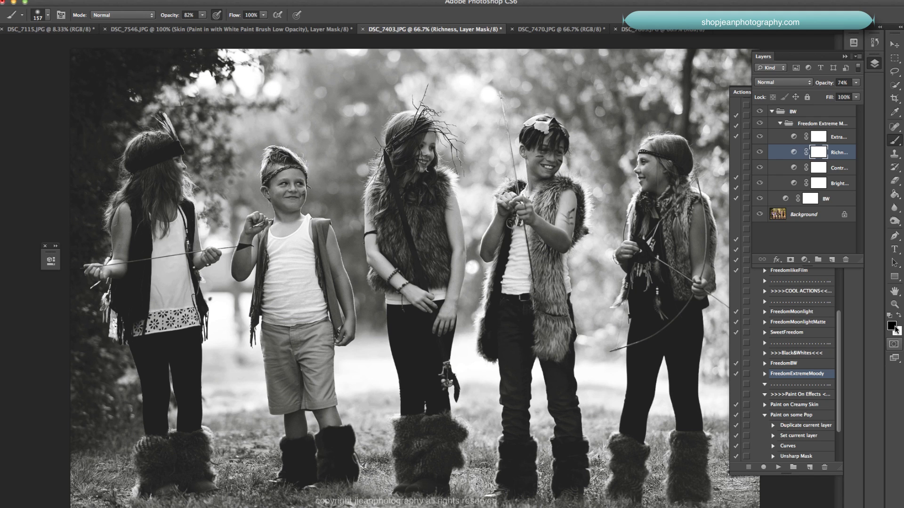
left_click(297, 288)
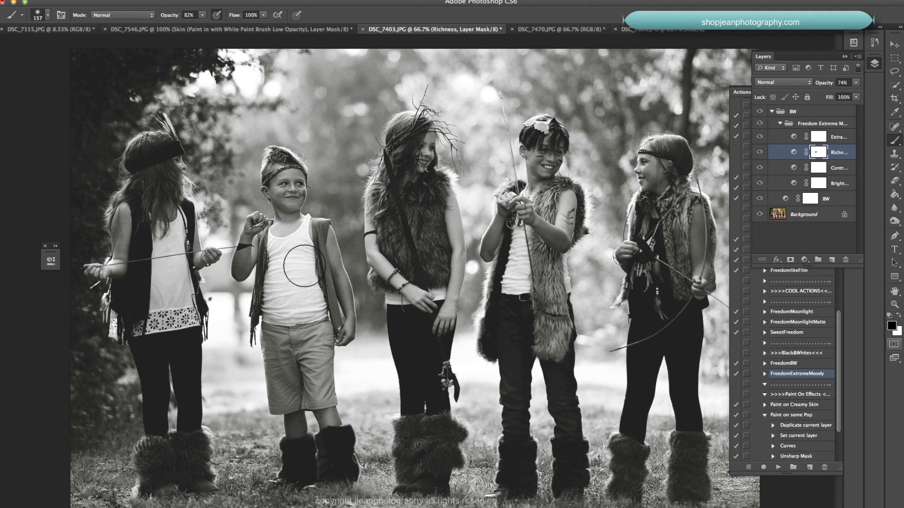
left_click_drag(307, 236, 291, 270)
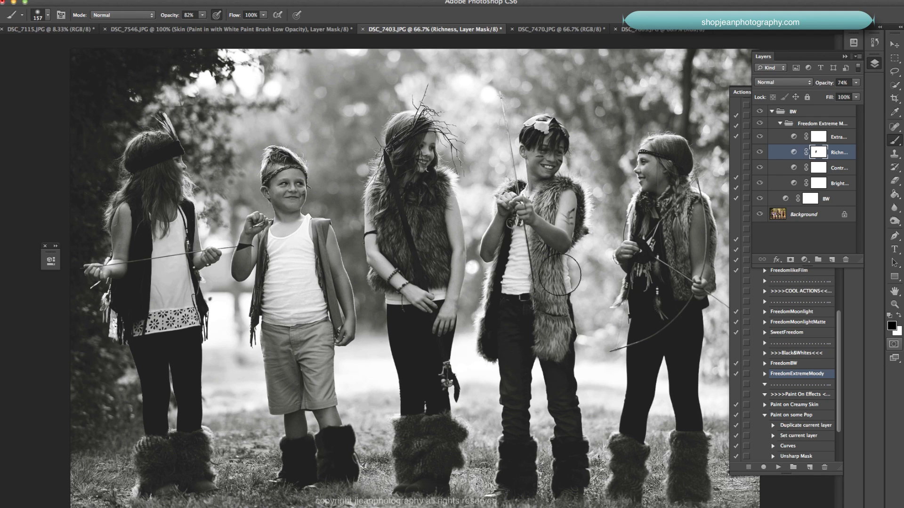
Step: Paint black on the Brightness layer's mask over the white tank tops of both boys
left_click(830, 186)
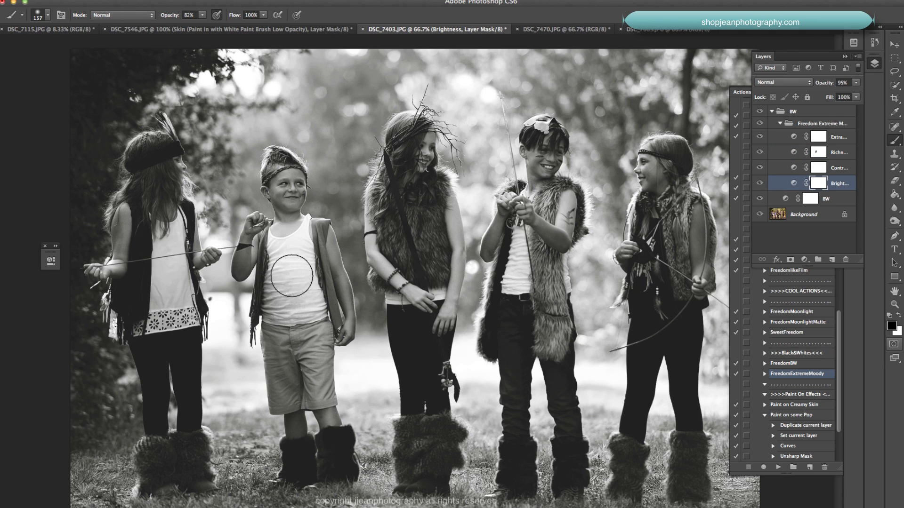
left_click_drag(295, 248, 301, 296)
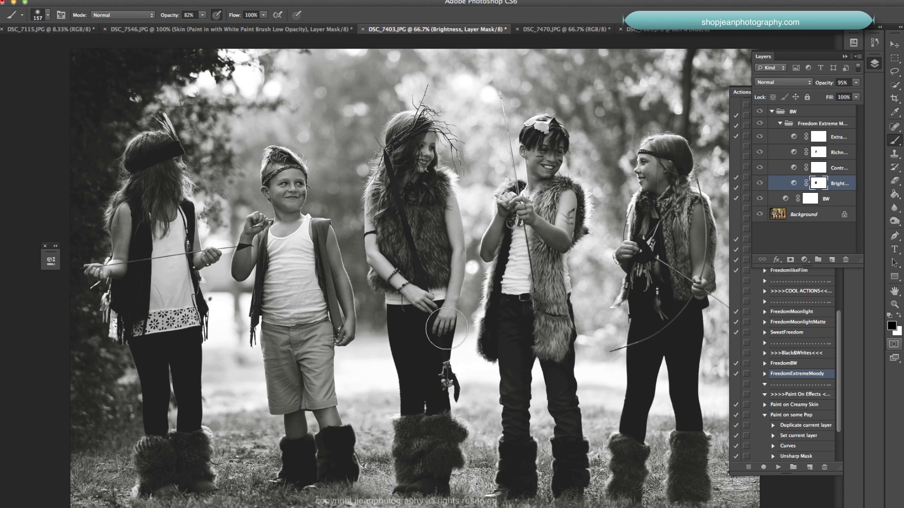
mouse_move(522, 239)
left_mouse_down()
mouse_move(522, 256)
mouse_move(550, 277)
left_mouse_up()
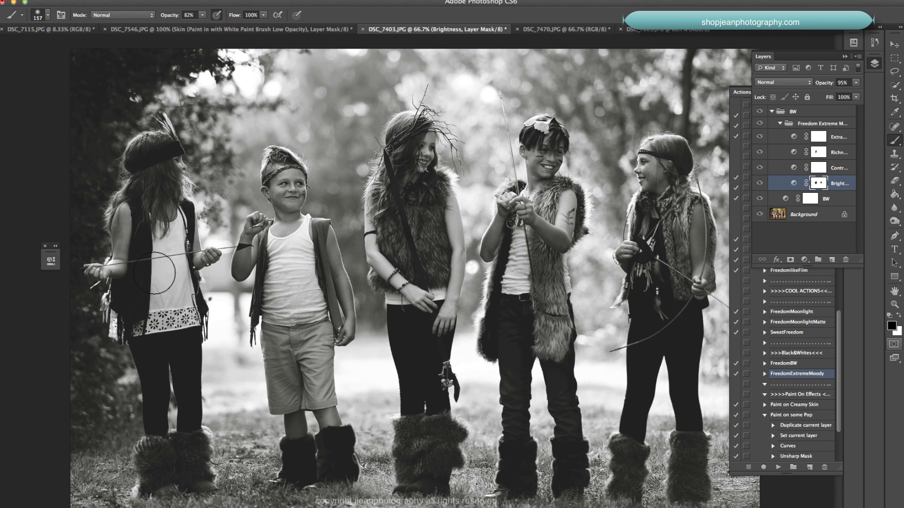
Step: Paint black on the Brightness mask over the leftmost girl's white top and fade that brush stroke to 26% opacity
mouse_move(165, 276)
left_mouse_down()
mouse_move(167, 253)
mouse_move(171, 283)
mouse_move(198, 268)
left_mouse_up()
left_click(87, 1)
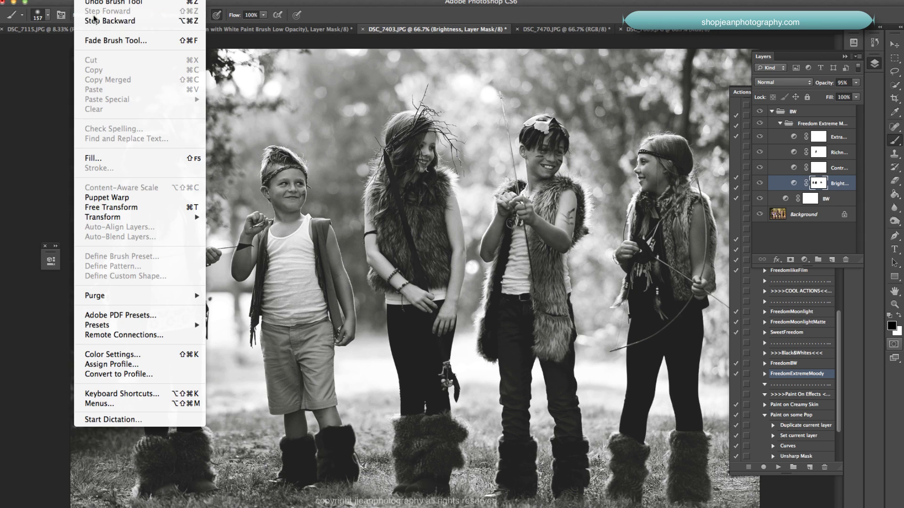
left_click(100, 43)
left_click_drag(571, 323, 547, 323)
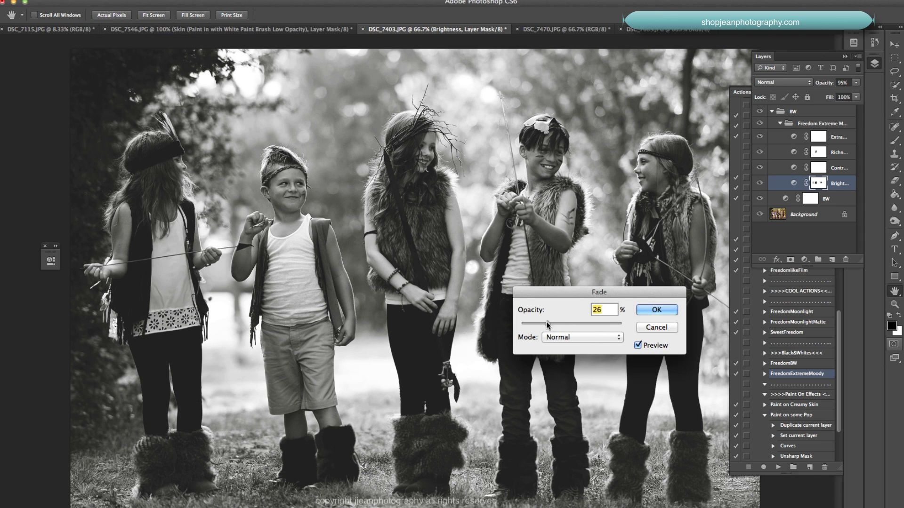
left_click(644, 313)
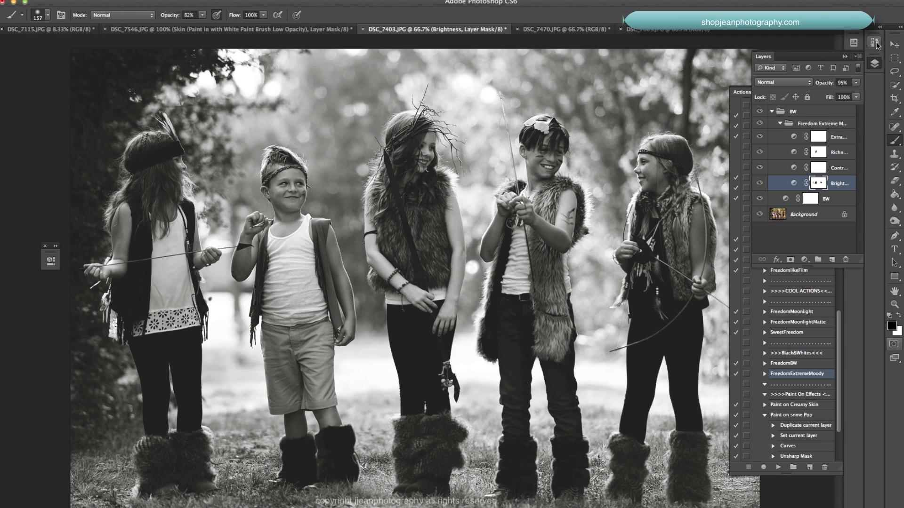
Step: Save the current state of the black-and-white group photo as a new history snapshot
left_click(874, 42)
left_click_drag(842, 328, 831, 327)
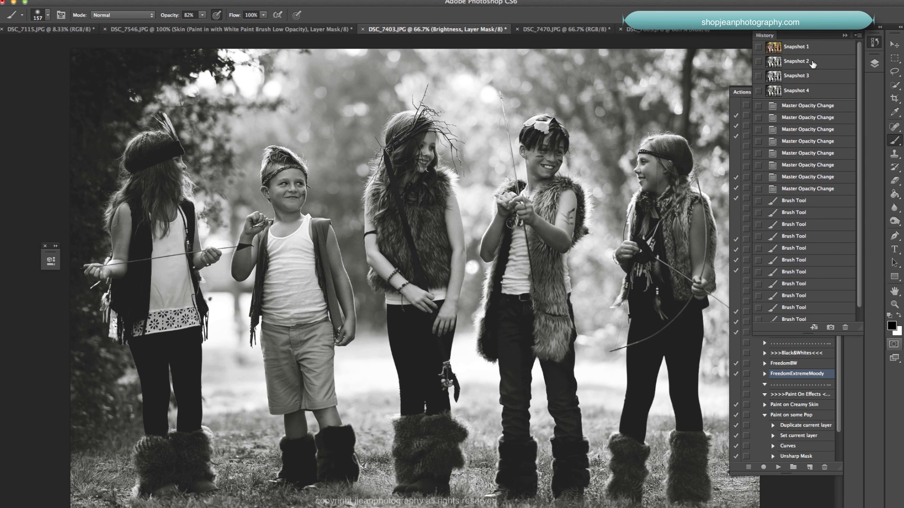
Step: Compare the black-and-white versions by switching back and forth between history Snapshot 3 and Snapshot 4
left_click(811, 64)
left_click(810, 90)
left_click(816, 78)
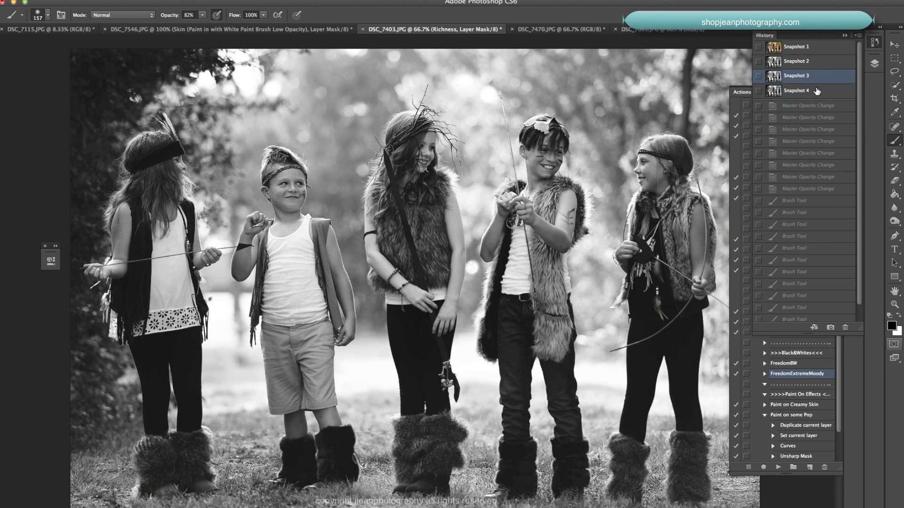
left_click(816, 90)
left_click(818, 78)
left_click(818, 92)
left_click(818, 78)
left_click(818, 92)
left_click(819, 78)
left_click(818, 91)
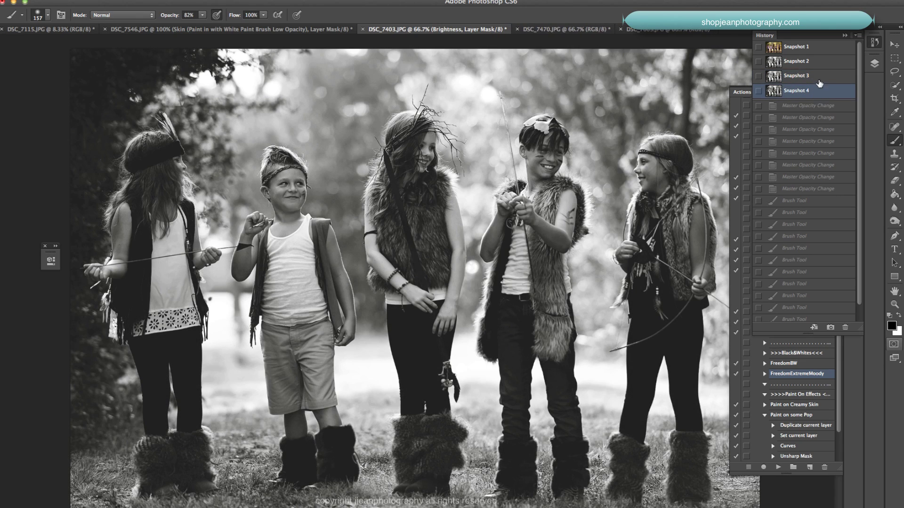
left_click(819, 78)
left_click(874, 42)
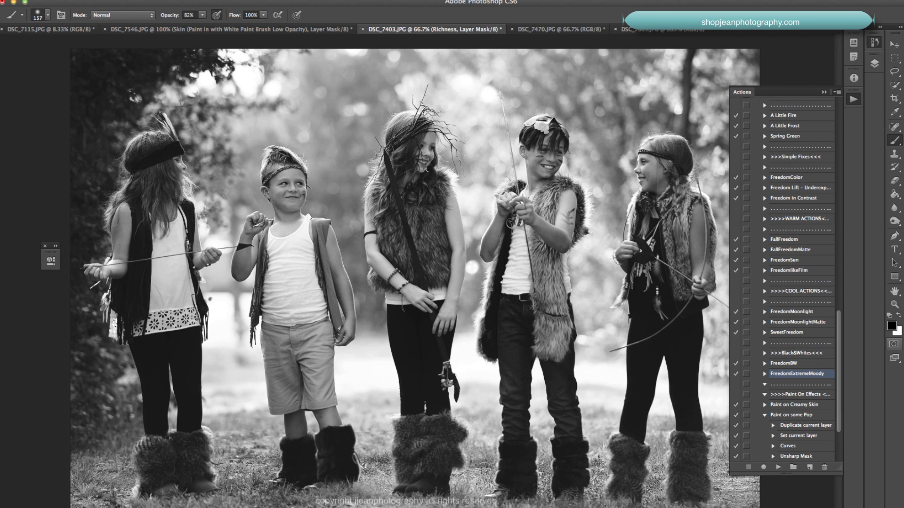
Step: Switch to the DSC_7470.JPG portrait and play the FallFreedom action from the warm actions
left_click(584, 29)
scroll(804, 233, "up", 2)
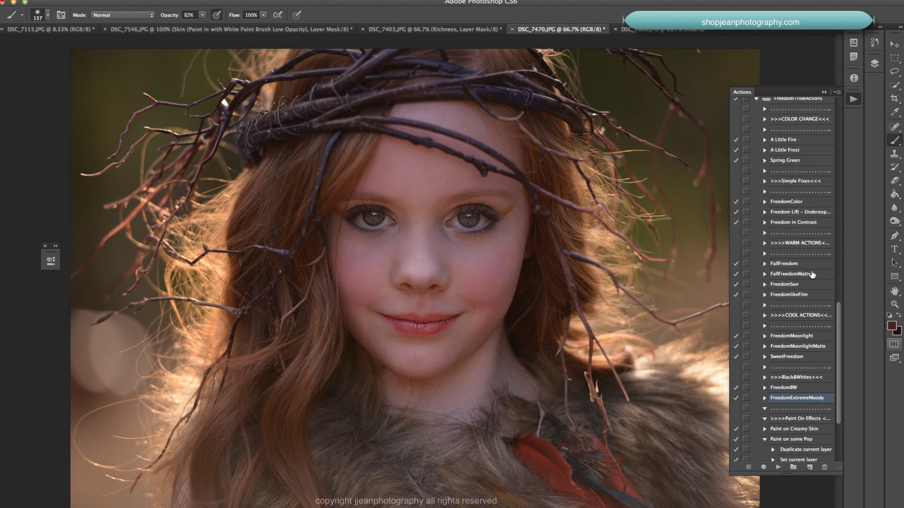
scroll(810, 274, "up", 3)
left_click(806, 267)
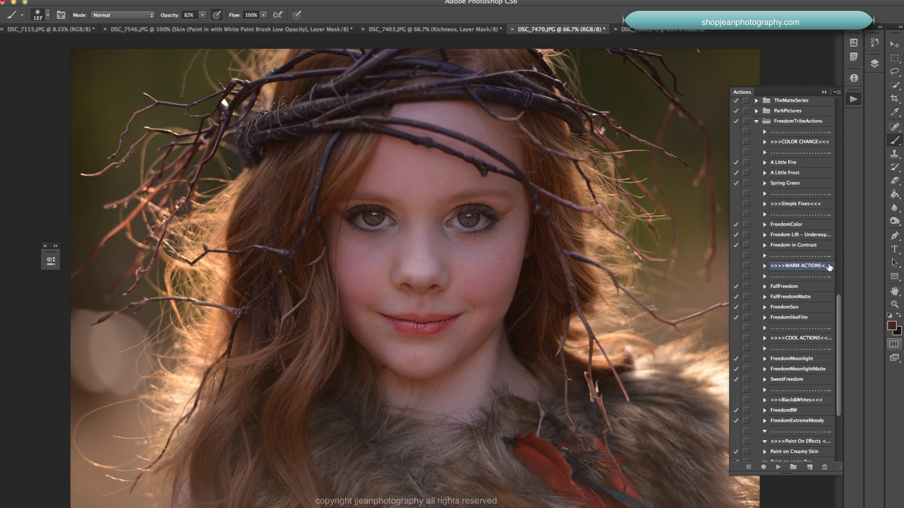
left_click(795, 287)
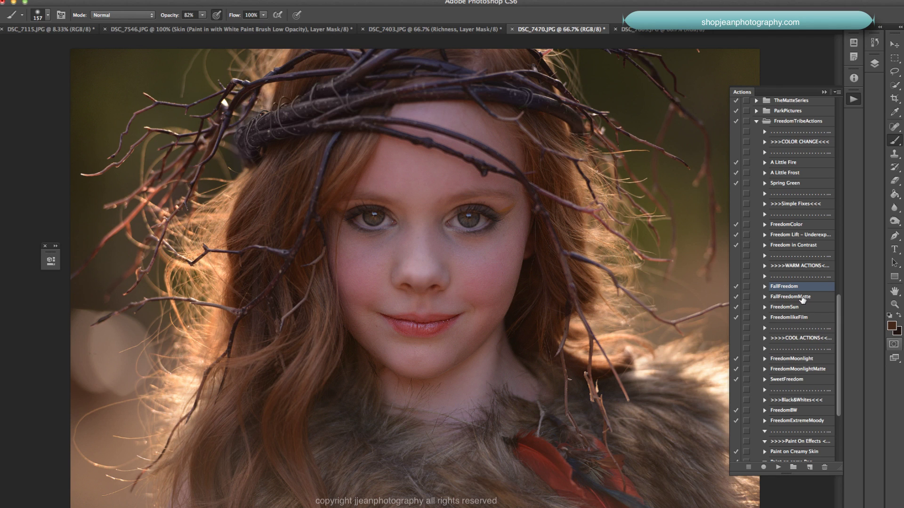
left_click(780, 468)
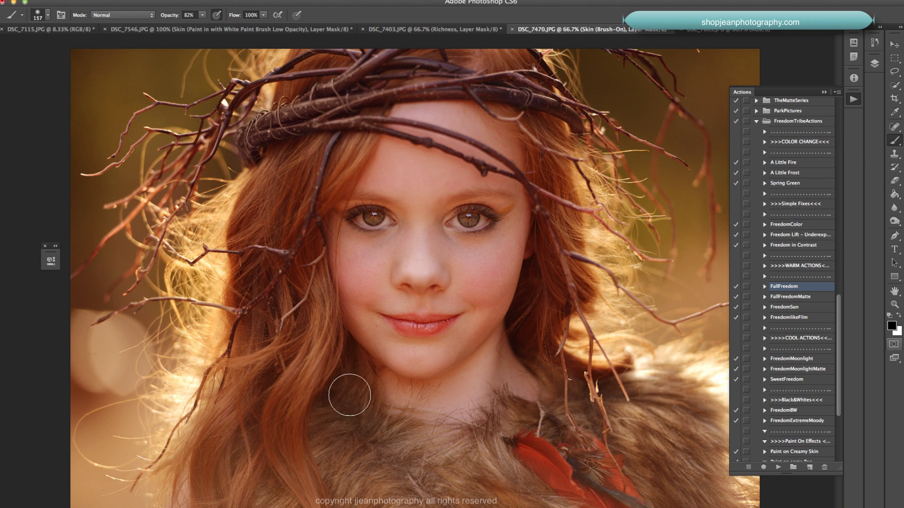
Step: Paint white on the FallFreedom group's Skin layer mask over the girl's face and neck
left_click(875, 64)
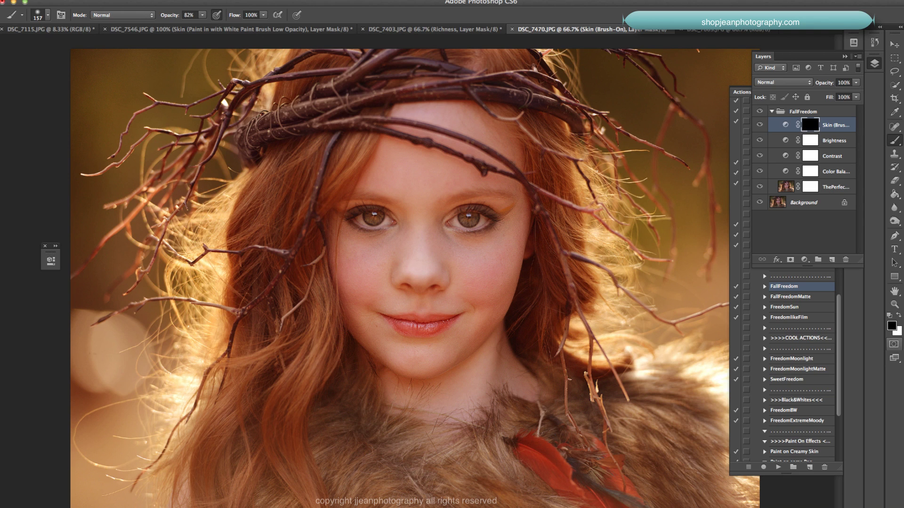
key("x")
mouse_move(474, 309)
left_mouse_down()
mouse_move(527, 380)
mouse_move(461, 231)
mouse_move(388, 166)
mouse_move(459, 153)
mouse_move(488, 134)
mouse_move(418, 117)
mouse_move(466, 133)
mouse_move(499, 163)
mouse_move(449, 268)
mouse_move(447, 216)
mouse_move(368, 246)
mouse_move(398, 358)
mouse_move(450, 399)
left_mouse_up()
Step: Toggle the visibility of the Skin layer and of the whole FallFreedom group to compare before and after
left_click(758, 126)
left_click(758, 126)
left_click(758, 126)
left_click(758, 126)
left_click(758, 126)
left_click(758, 126)
left_click(759, 113)
left_click(759, 113)
left_click(759, 113)
left_click(758, 112)
Step: Revert the portrait to history Snapshot 1 and play the FreedomSun action
left_click(873, 44)
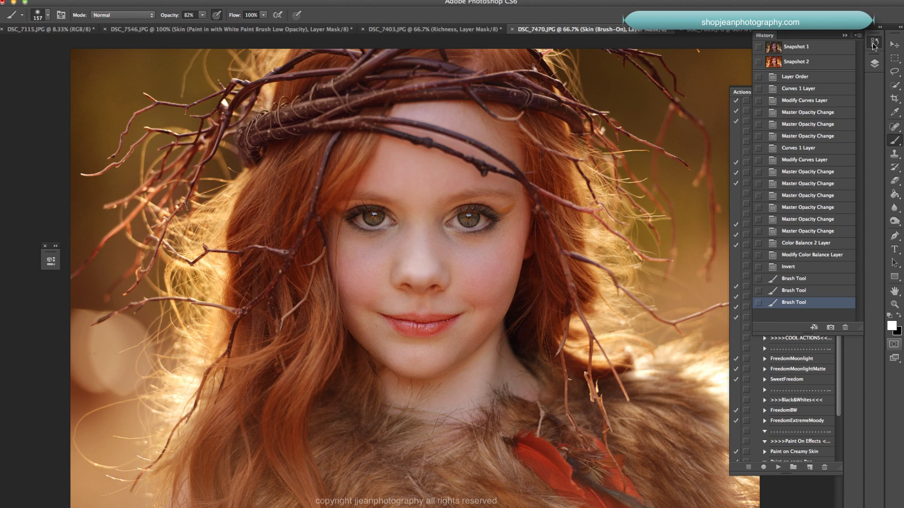
left_click(822, 52)
left_click(845, 36)
left_click(803, 298)
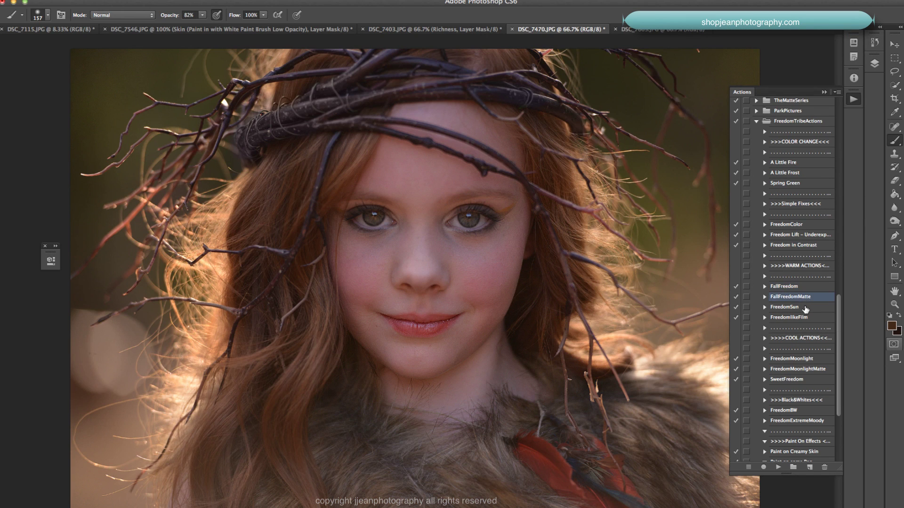
left_click(804, 309)
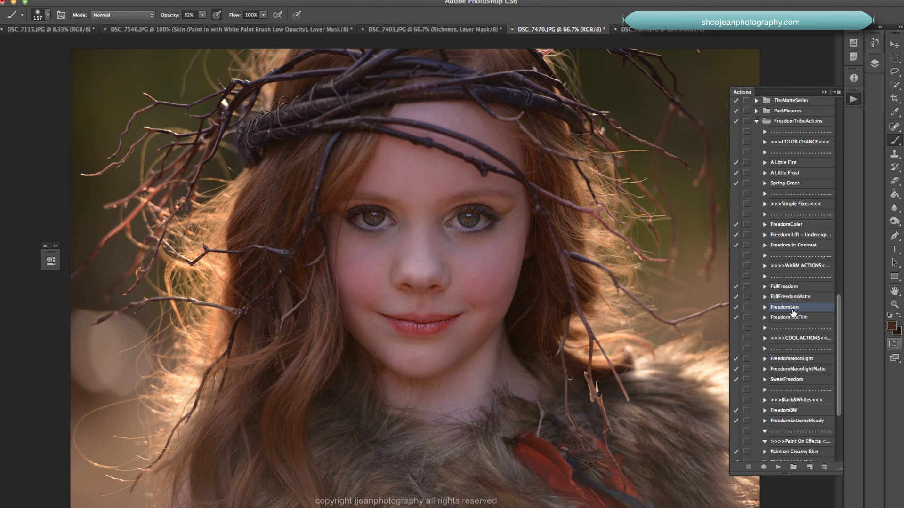
left_click(777, 467)
Step: Paint white on the Freedom Sun group's Skin layer mask over the girl's face and neck
left_click(874, 63)
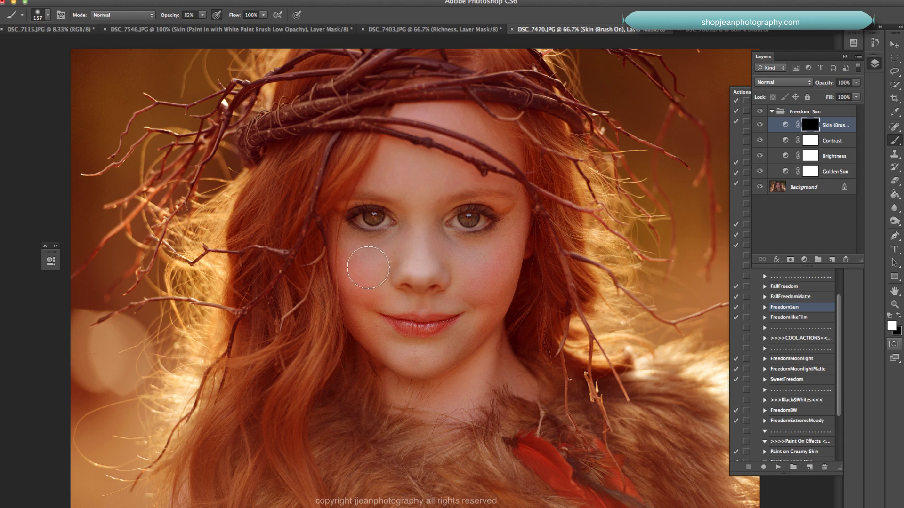
mouse_move(508, 375)
left_mouse_down()
mouse_move(471, 202)
mouse_move(386, 184)
mouse_move(497, 132)
mouse_move(417, 117)
left_mouse_up()
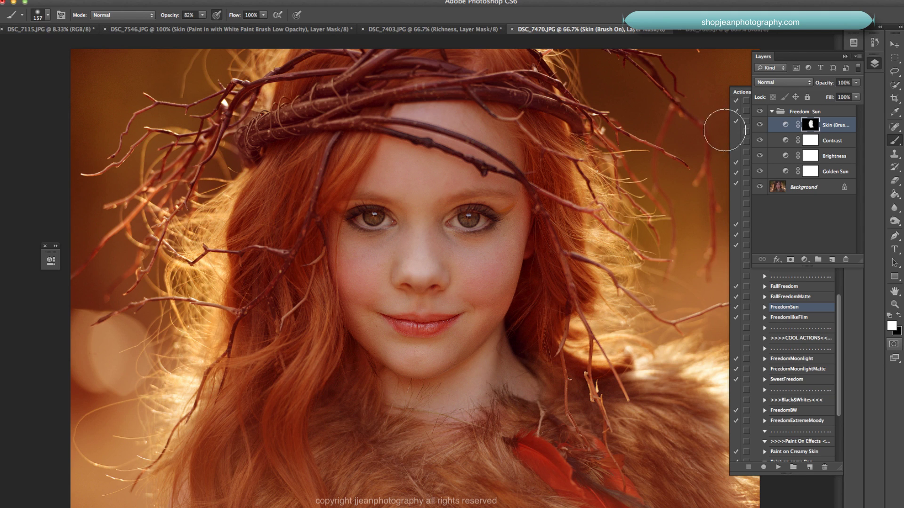
Step: Play the A Little Frost action directly above the Background layer, beneath the Freedom Sun group
left_click(829, 193)
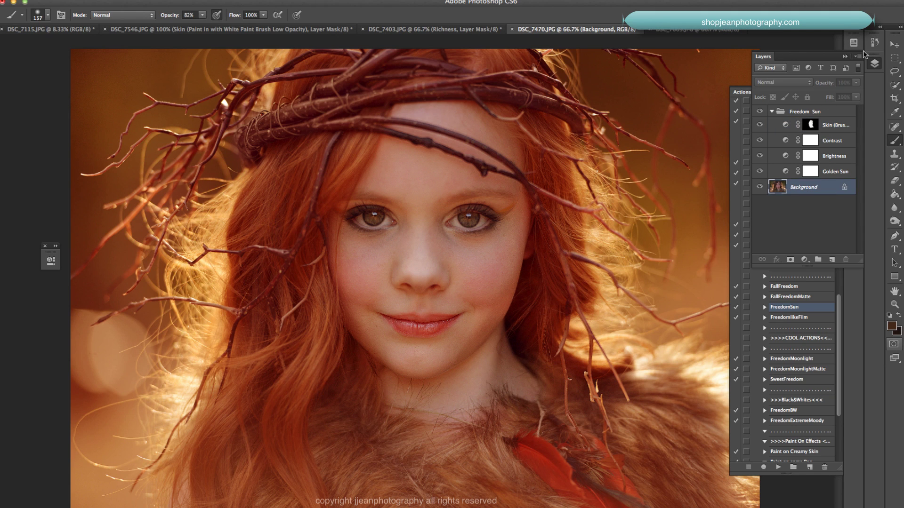
left_click(845, 56)
scroll(768, 213, "up", 2)
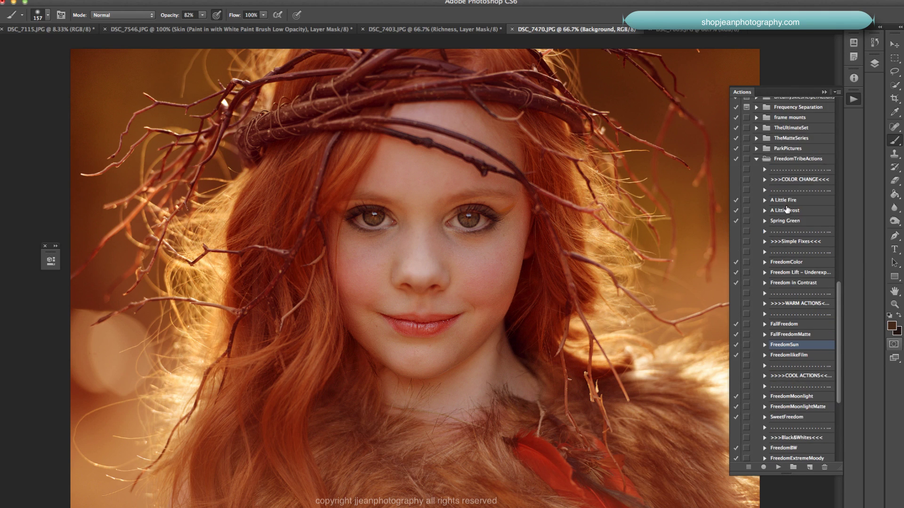
left_click(795, 212)
left_click(778, 467)
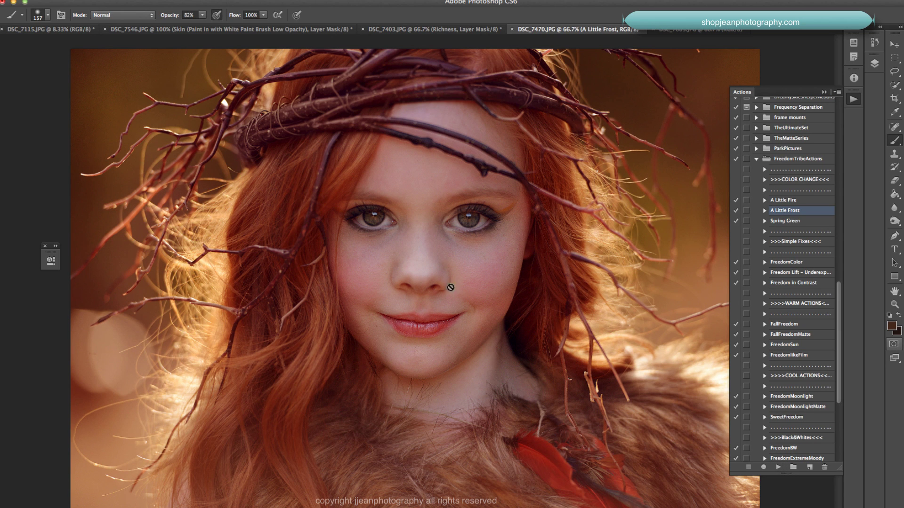
Step: Paint black on the Cold Tones mask with a 199 px brush over the hair and surroundings, leaving the face unpainted
left_click(874, 63)
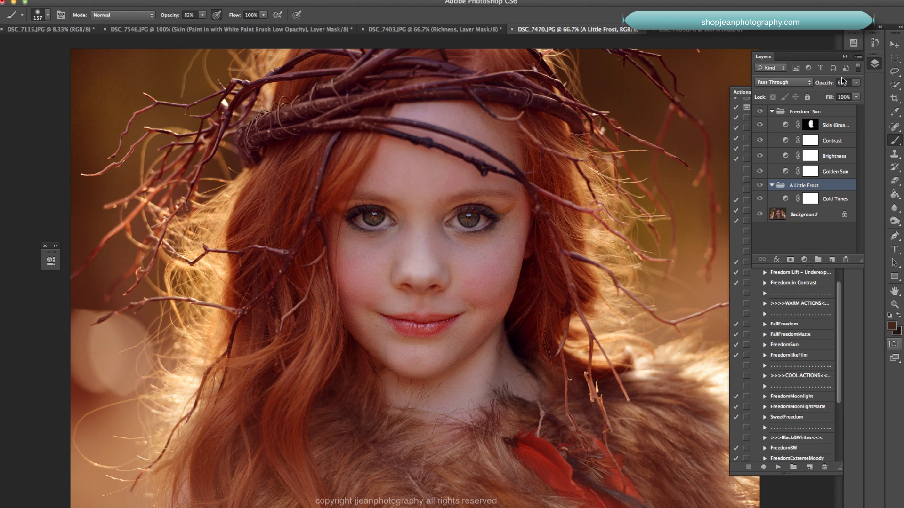
left_click(834, 200)
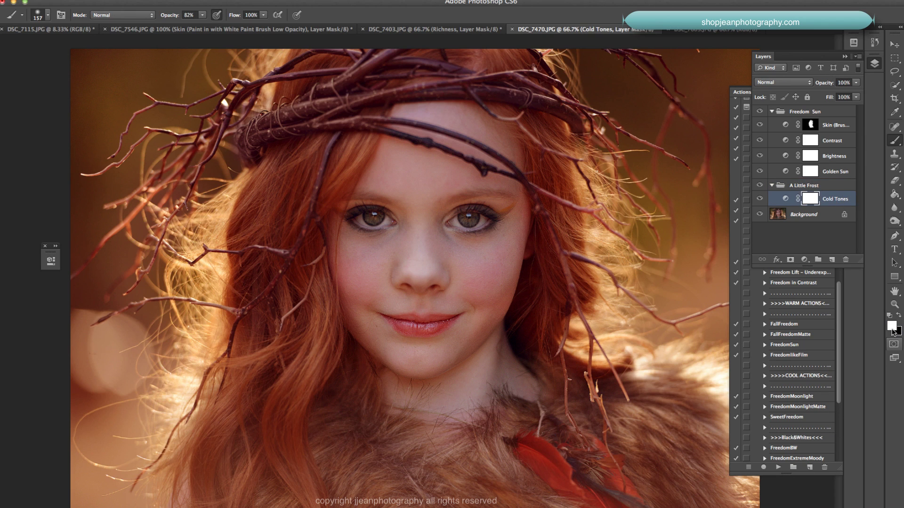
key("x")
left_click(47, 15)
left_click_drag(80, 47, 86, 47)
left_click(226, 99)
Step: Set the A Little Frost group's opacity to 39%
left_click(833, 182)
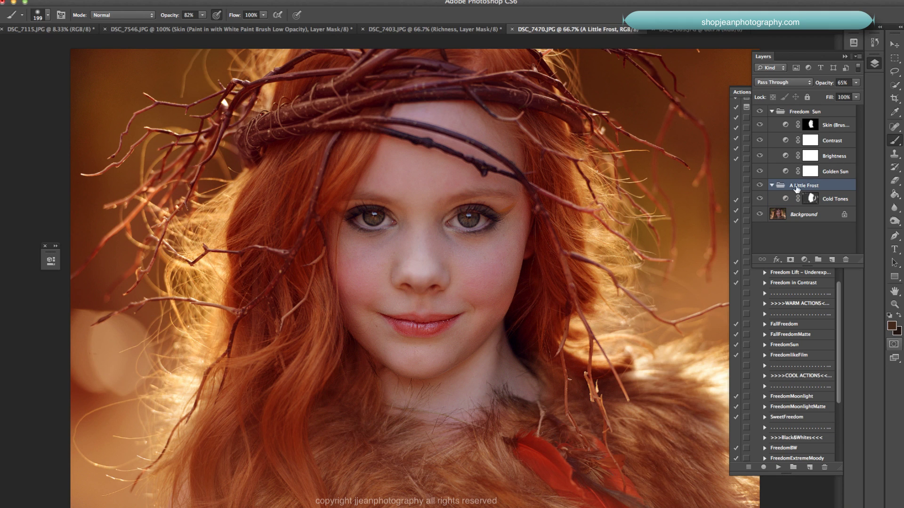
left_click(856, 83)
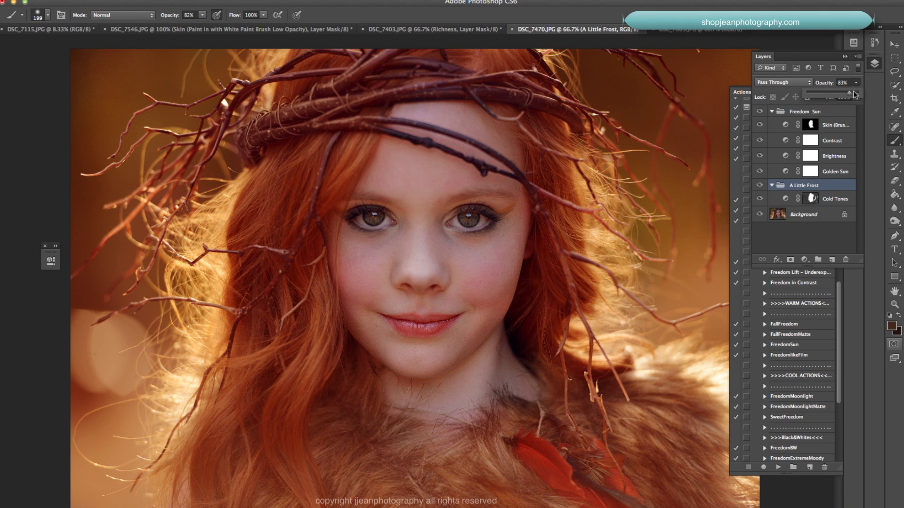
left_click_drag(854, 94, 809, 95)
left_click_drag(826, 92, 825, 92)
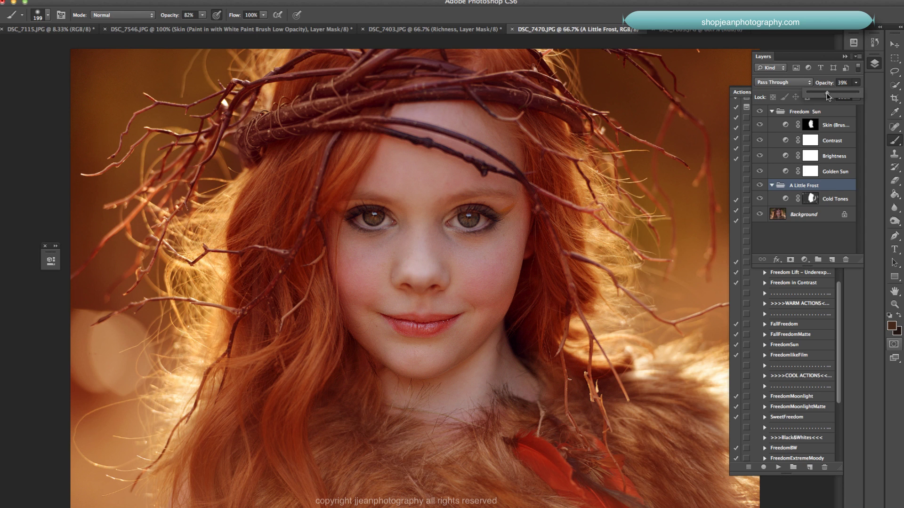
Step: Set the opacity of the Brightness layer in the Freedom Sun group to 48%
left_click(835, 158)
left_click(835, 158)
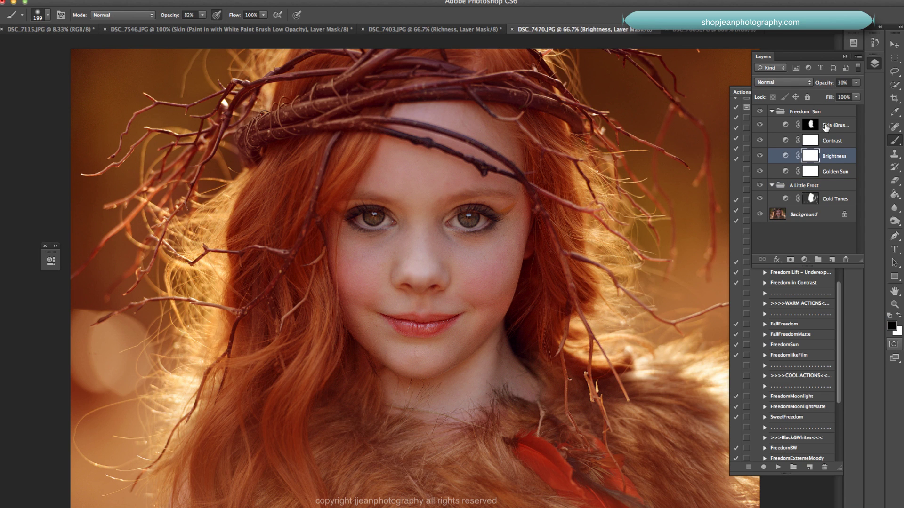
left_click(855, 82)
left_click_drag(828, 92, 831, 91)
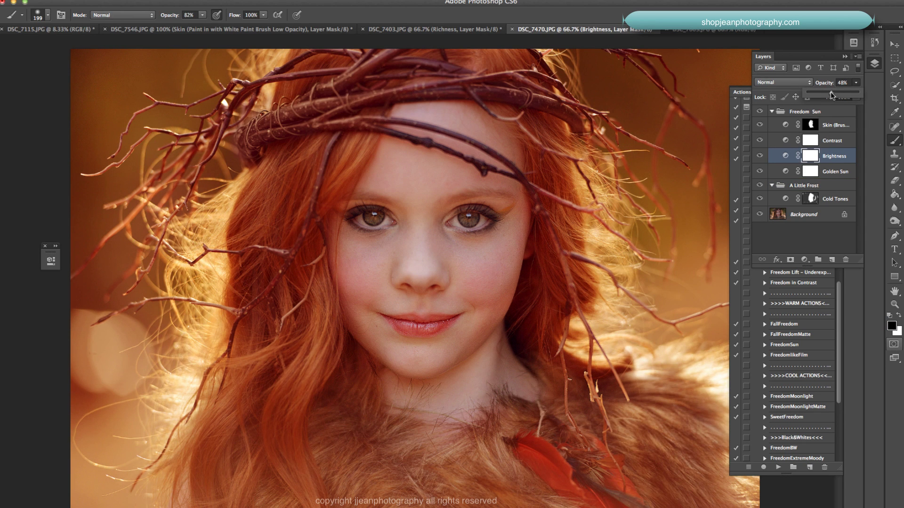
Step: Save the edited portrait as a new history snapshot and compare it with the original Snapshot 1
left_click(818, 112)
left_click(874, 44)
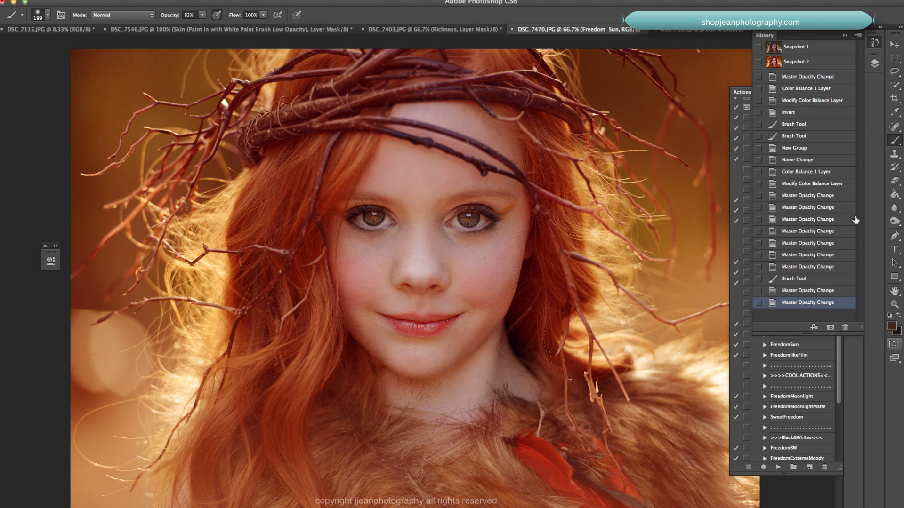
left_click(830, 327)
left_click(814, 48)
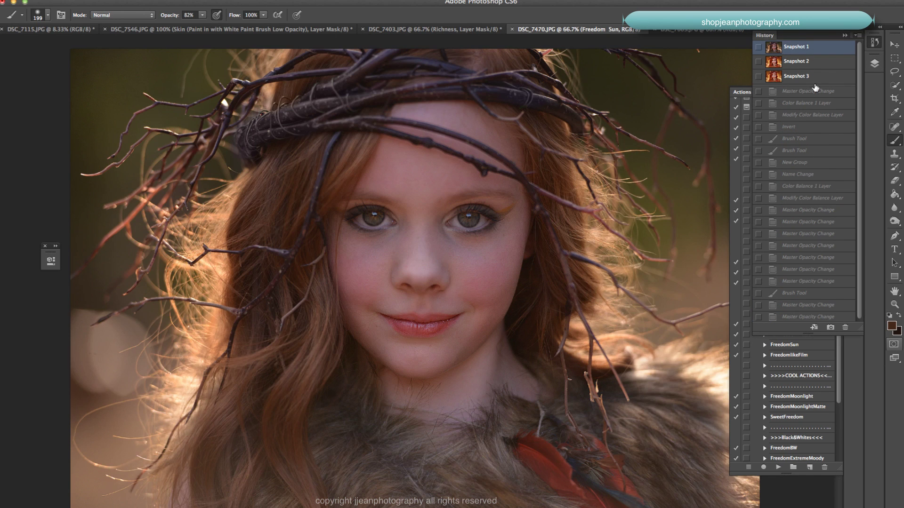
left_click(814, 78)
left_click(831, 53)
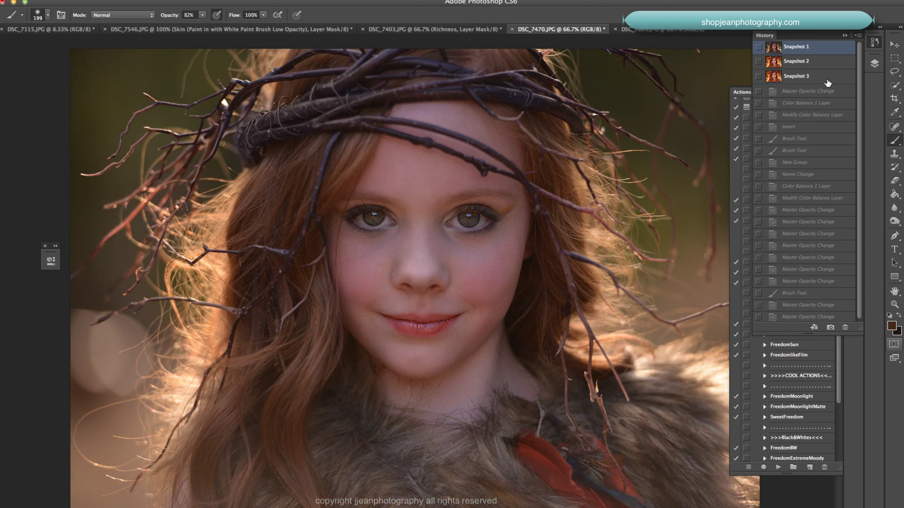
left_click(828, 78)
left_click(836, 49)
Step: Switch to the photo of the crouching child in the furry eared hat and play the Freedom in Contrast action
left_click(651, 30)
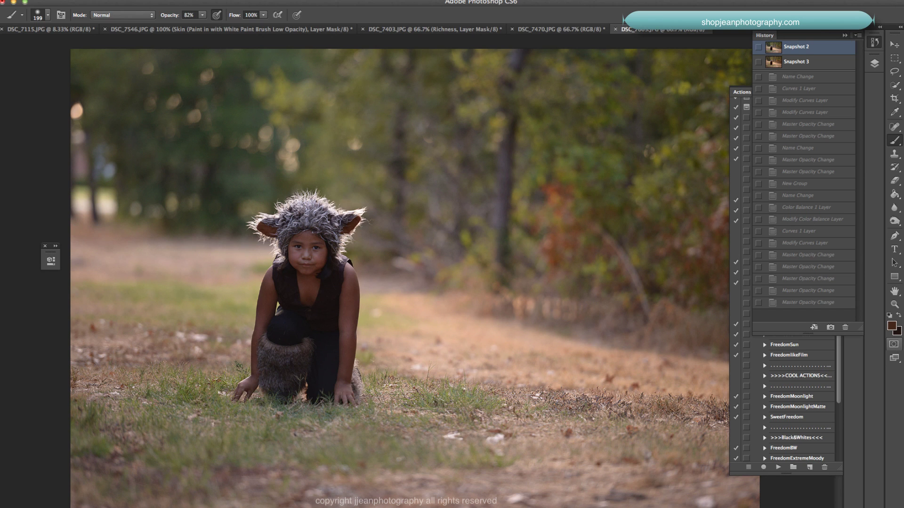
left_click(846, 35)
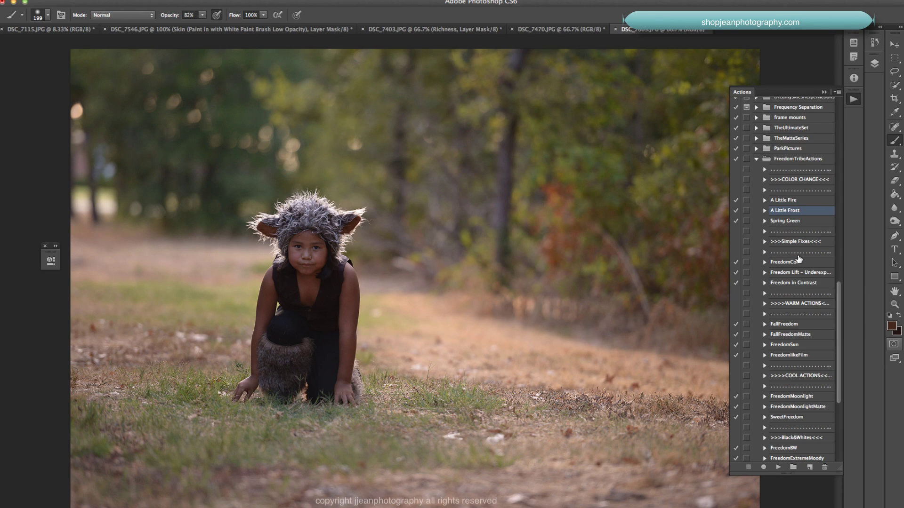
scroll(799, 259, "down", 1)
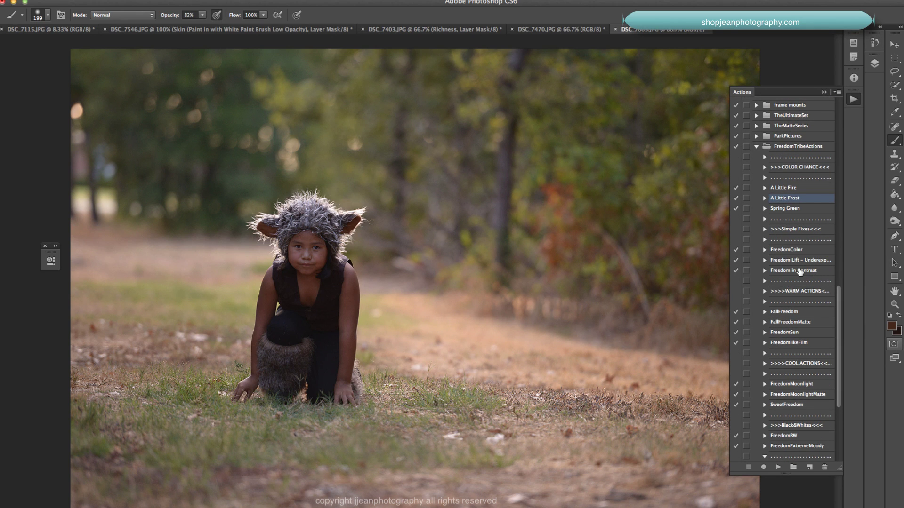
left_click(798, 271)
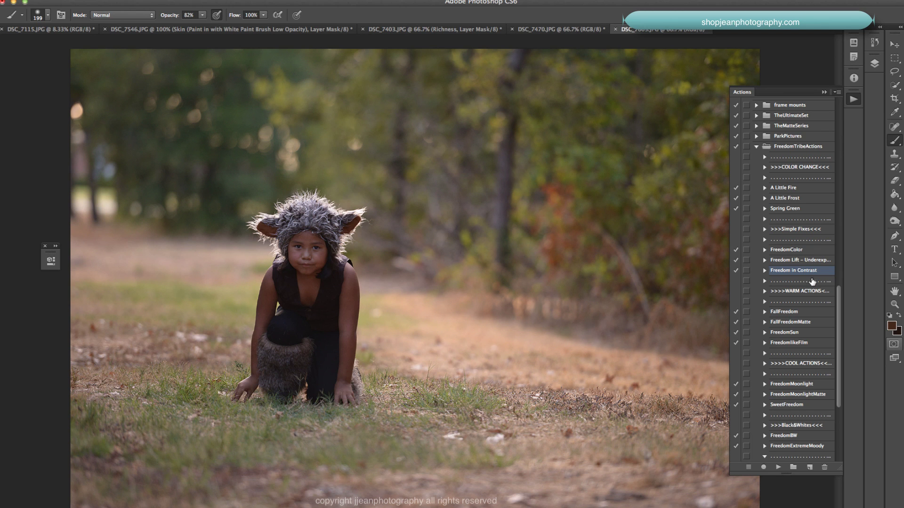
left_click(779, 467)
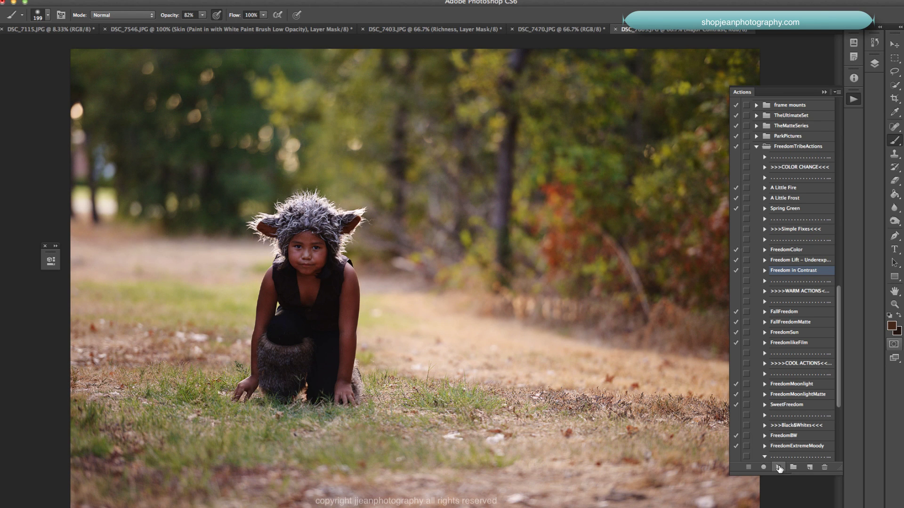
Step: Play the Freedom Lift – Underexposure Correction action on the crouching child's photo
left_click(802, 262)
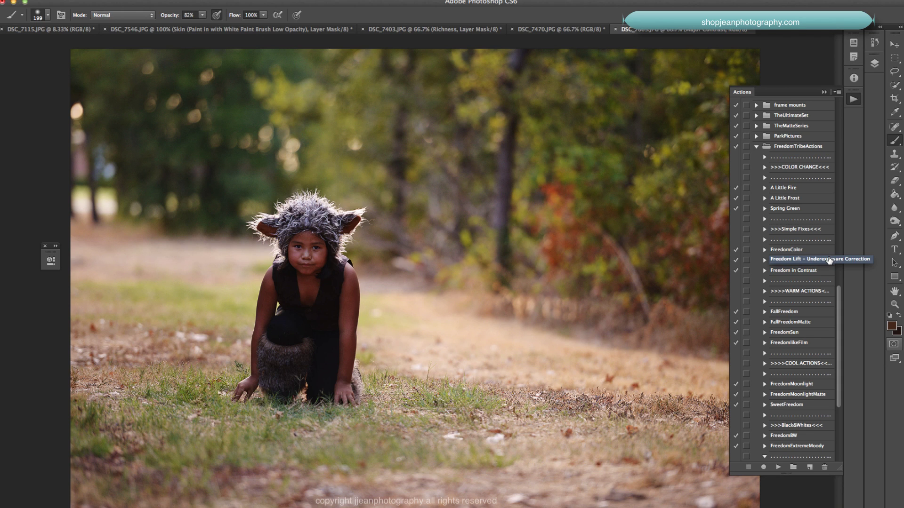
left_click(778, 466)
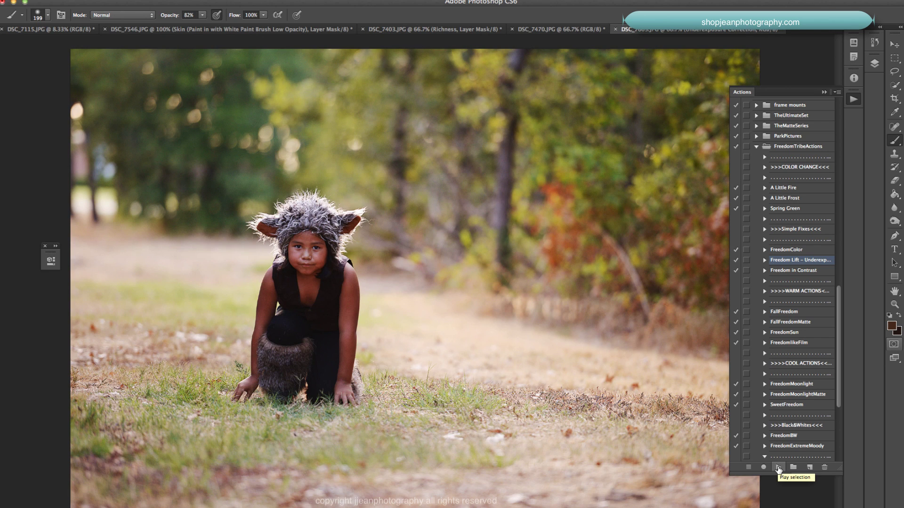
Step: Compare the edit in Snapshot 4 with Snapshot 2 in the history and return the photo to Snapshot 2
left_click(878, 63)
left_click(874, 42)
left_click(820, 47)
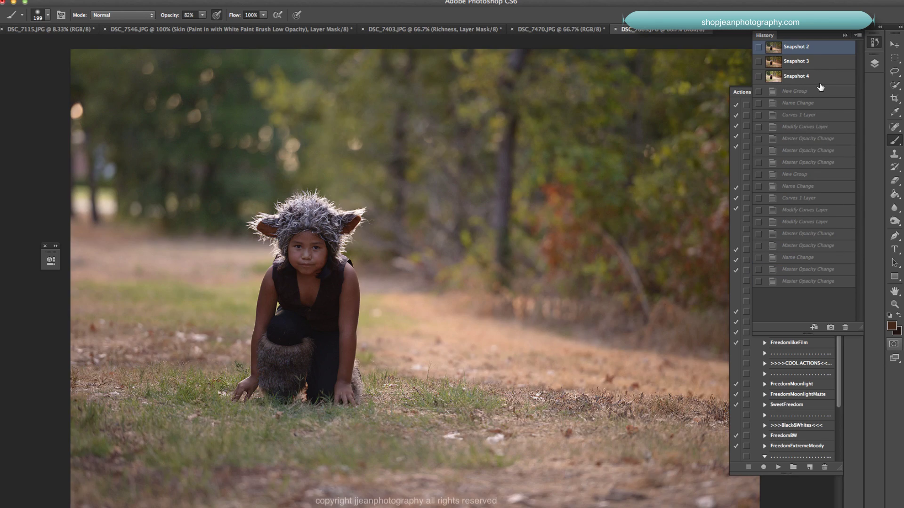
left_click(822, 80)
left_click(828, 48)
left_click(829, 83)
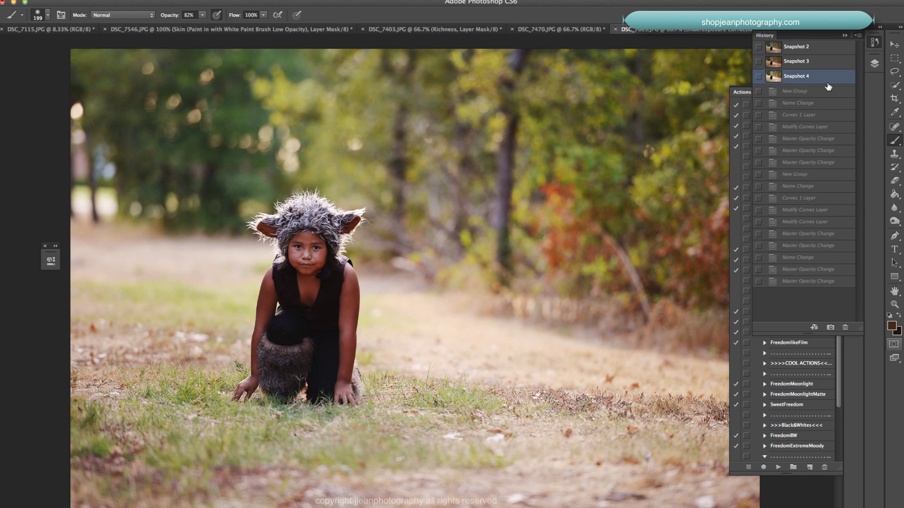
left_click(826, 47)
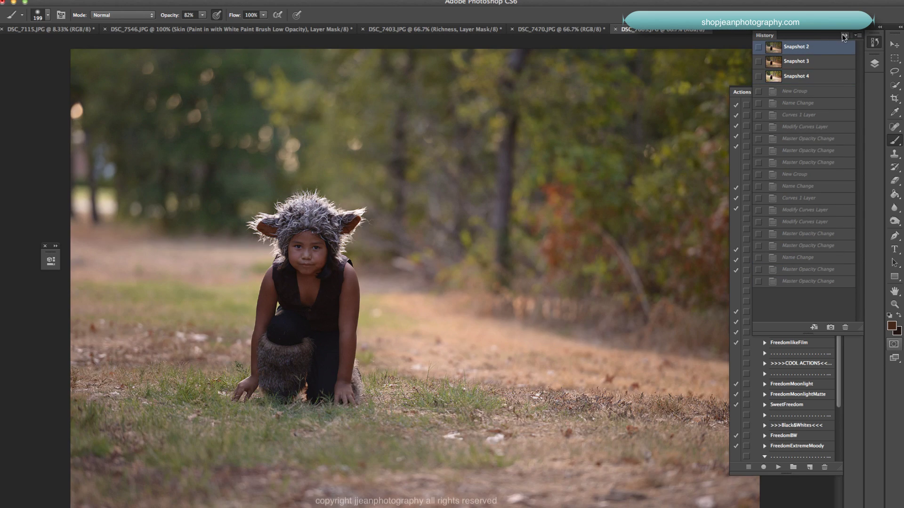
left_click(843, 37)
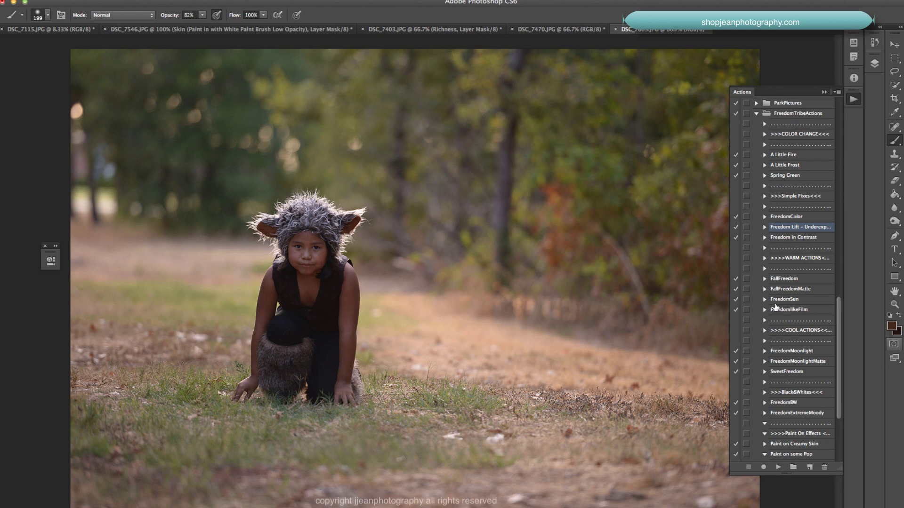
Step: Play the FreedomMoonlightMatte action on the crouching child's photo
scroll(785, 349, "down", 1)
scroll(822, 345, "down", 1)
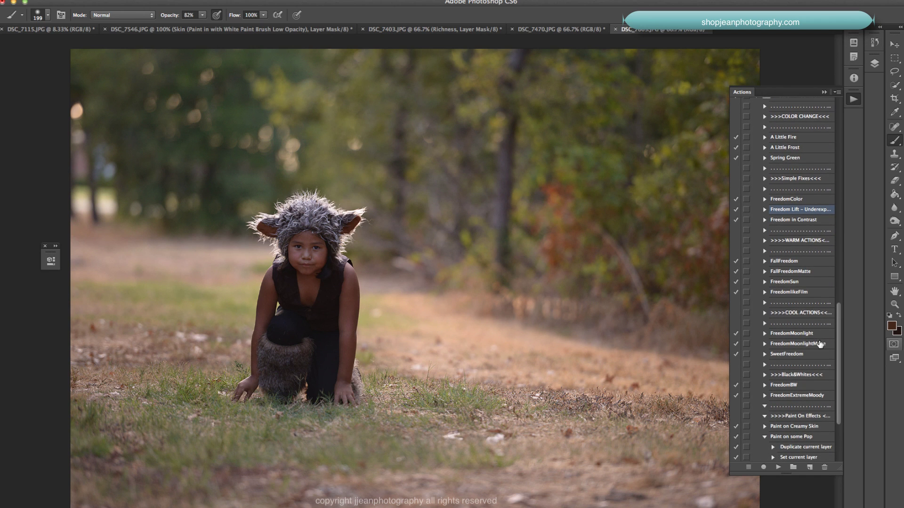
left_click(807, 339)
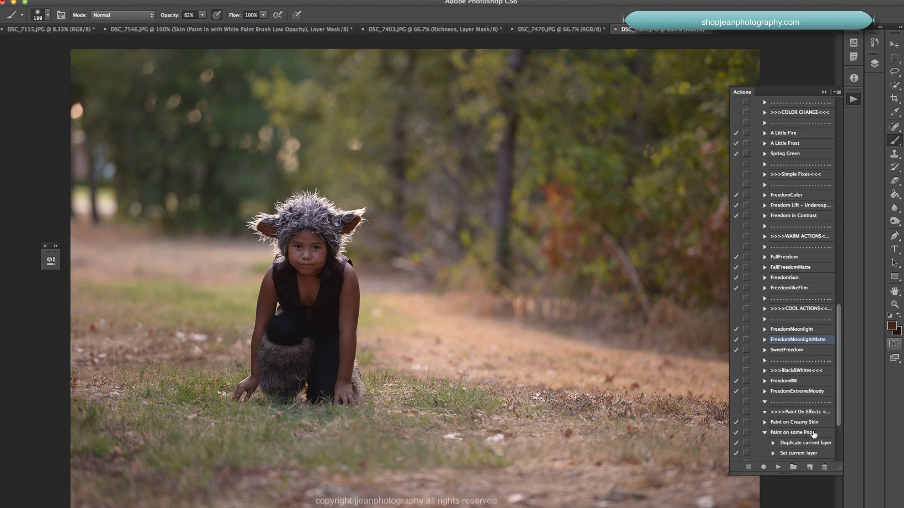
left_click(778, 467)
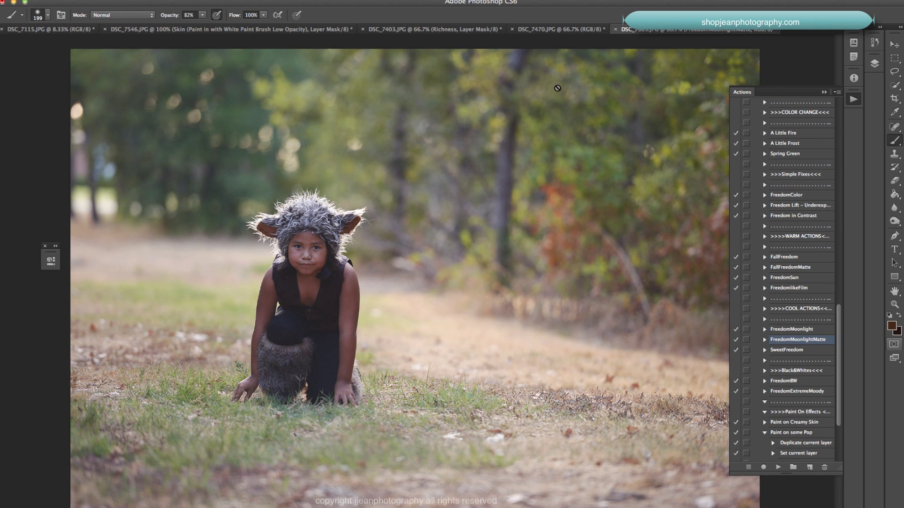
Step: Set the FreedomMoonlightMatte group's opacity to 44% and the opacity of its Brightness layer to 79%
left_click(874, 65)
left_click(855, 82)
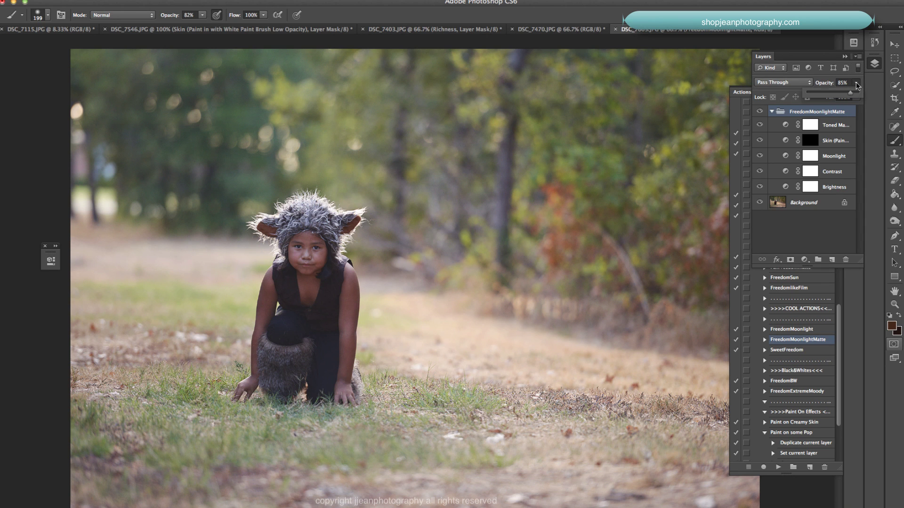
left_click_drag(850, 92, 826, 93)
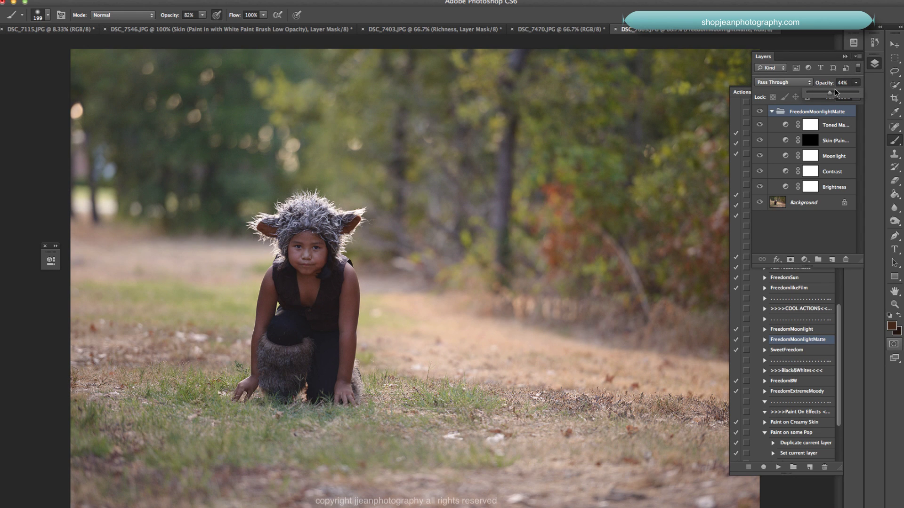
left_click(837, 186)
left_click(855, 83)
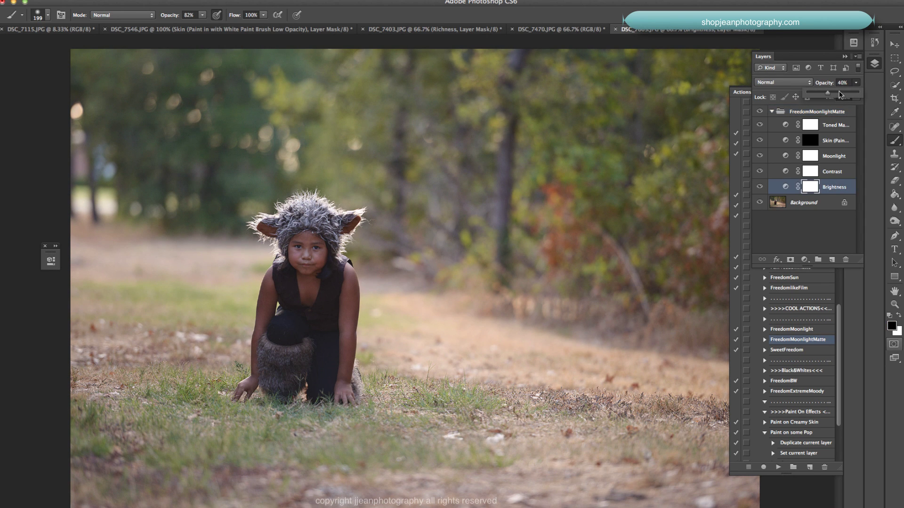
left_click_drag(841, 94, 847, 93)
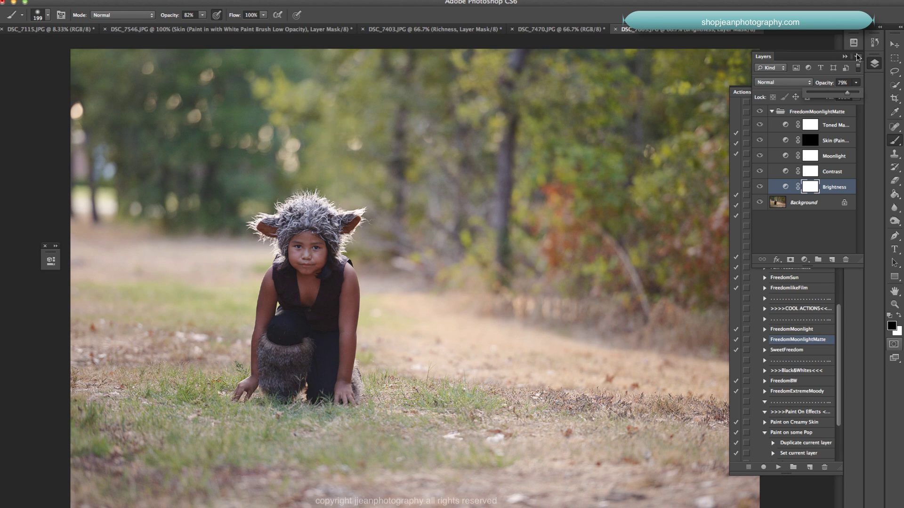
Step: Discard the moonlight matte edit by returning the photo to Snapshot 2 in the history
left_click(873, 42)
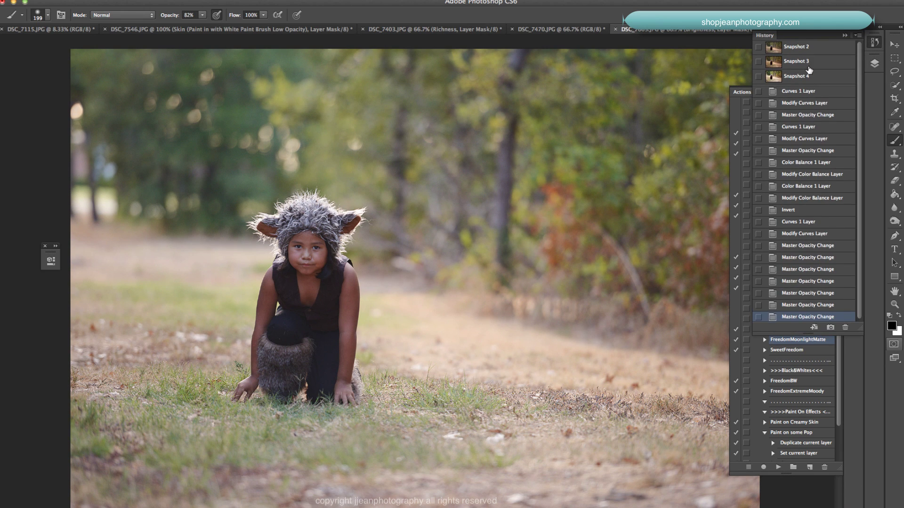
left_click(810, 50)
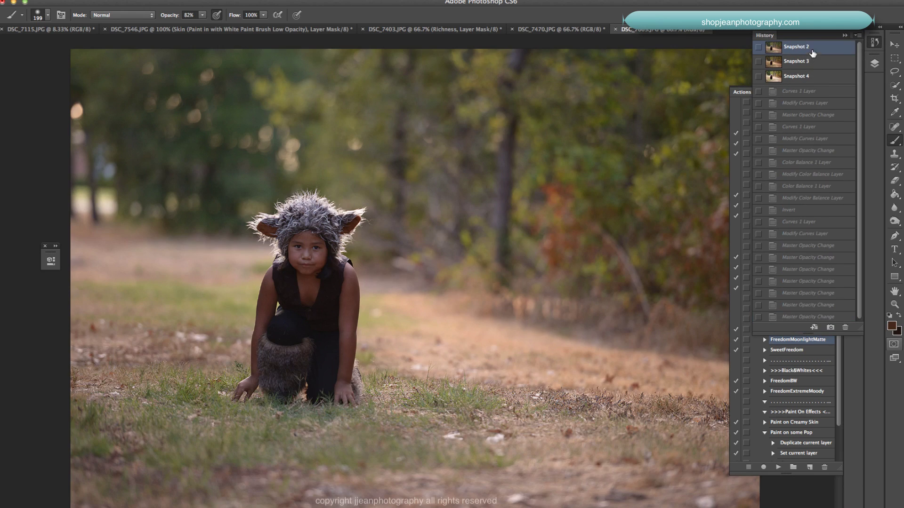
left_click(844, 36)
Step: Play the Burst of Light (Top/Center) action on the crouching child's photo
scroll(795, 339, "down", 2)
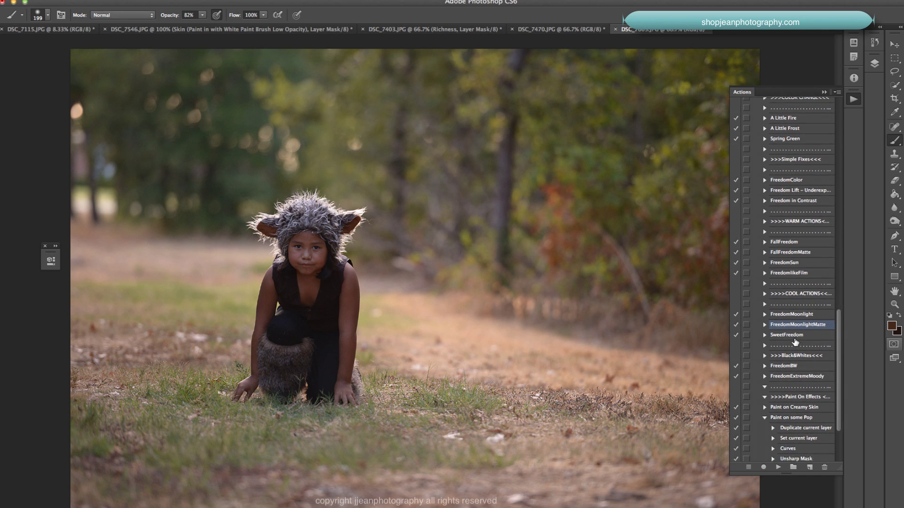
scroll(794, 342, "down", 8)
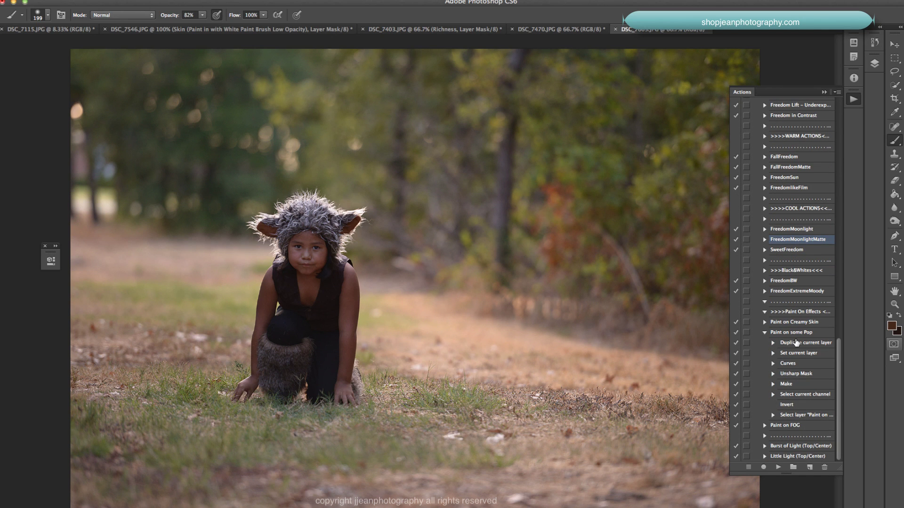
left_click(801, 446)
left_click(779, 467)
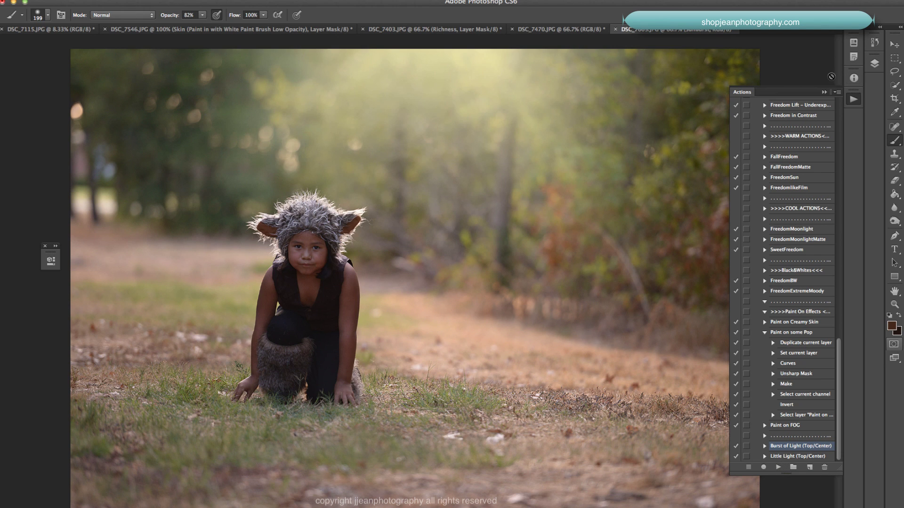
Step: Play the FreedomColor action on top of the light burst
scroll(819, 226, "up", 10)
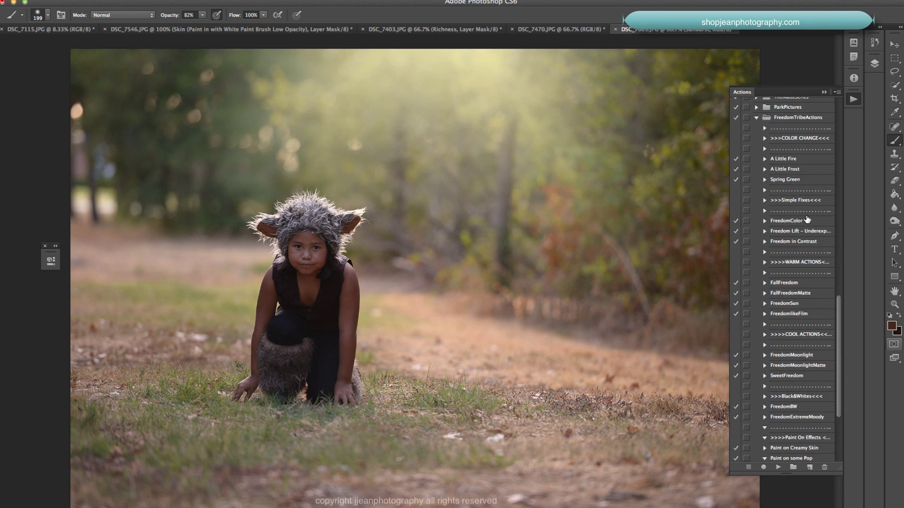
left_click(807, 221)
left_click(778, 466)
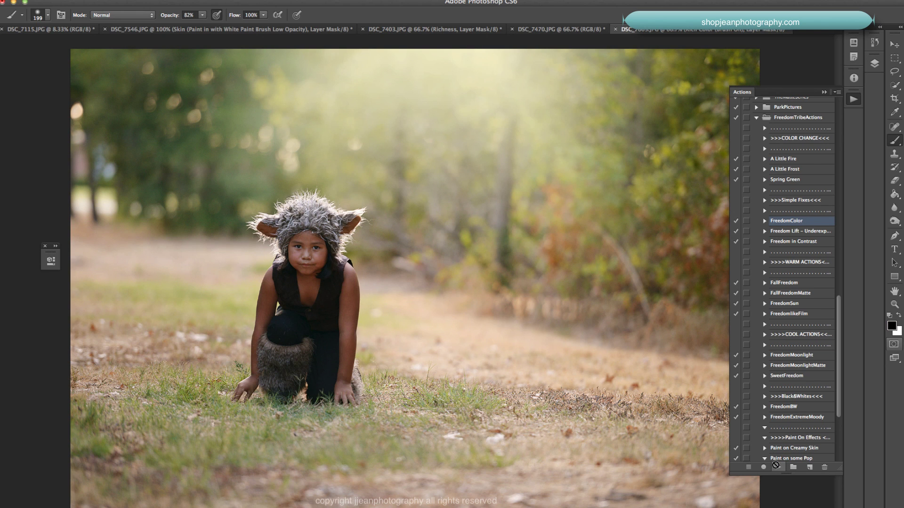
Step: Add the A Little Frost and A Little Fire color change actions to the photo, in that order
scroll(823, 192, "up", 1)
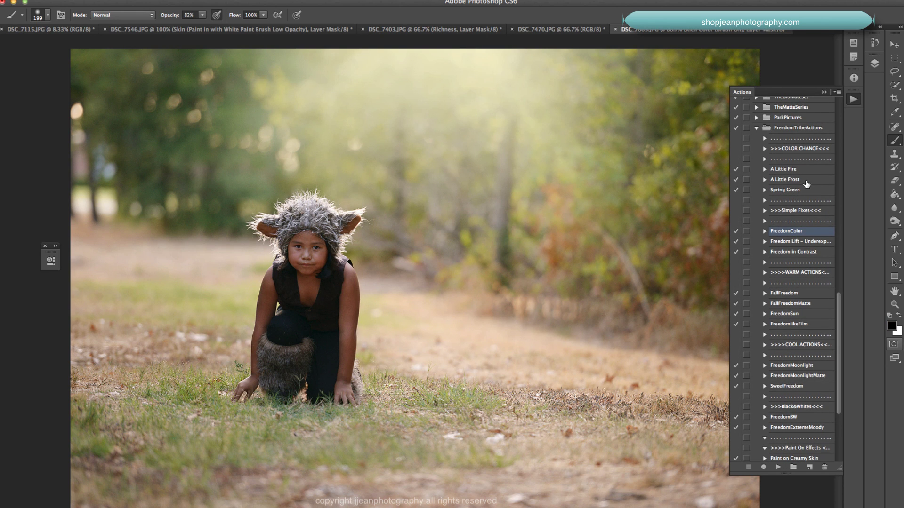
left_click(805, 180)
left_click(778, 467)
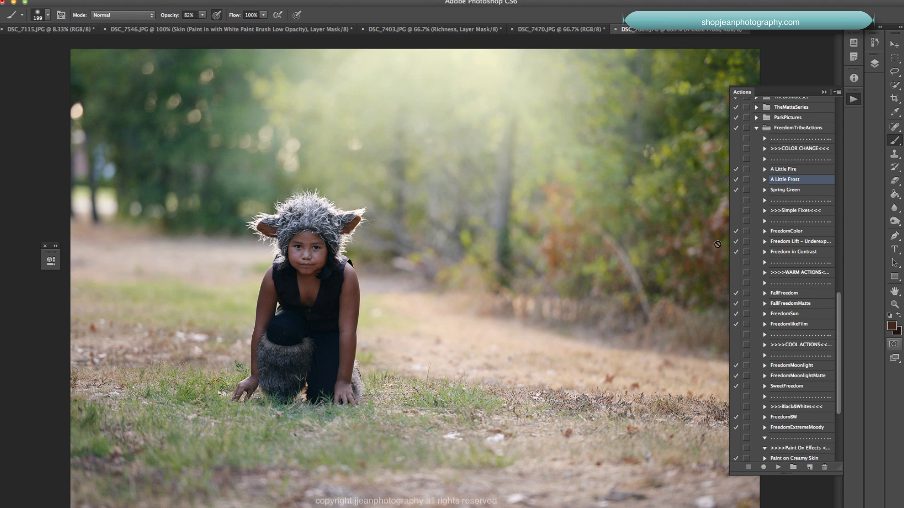
left_click(796, 170)
left_click(777, 467)
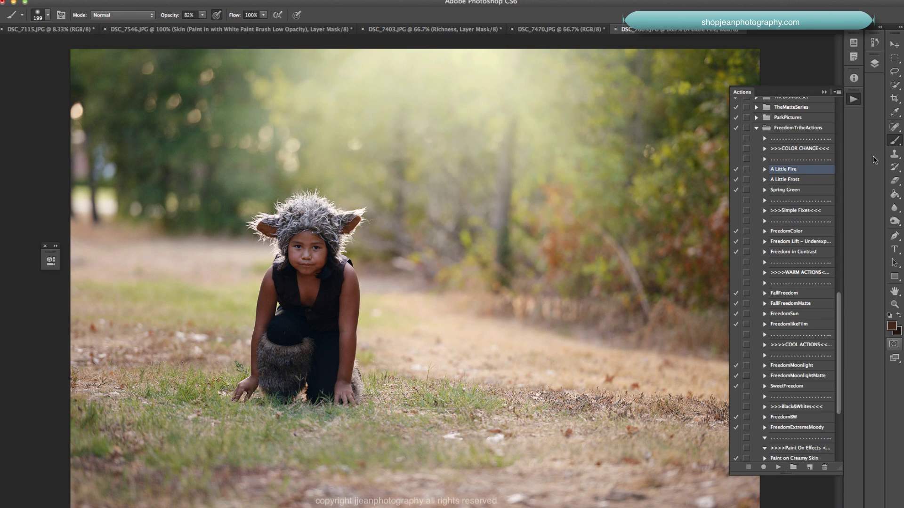
Step: Review the stacked action layers, save the edit as a new history snapshot, and compare it with Snapshot 2, ending on Snapshot 2
left_click(874, 64)
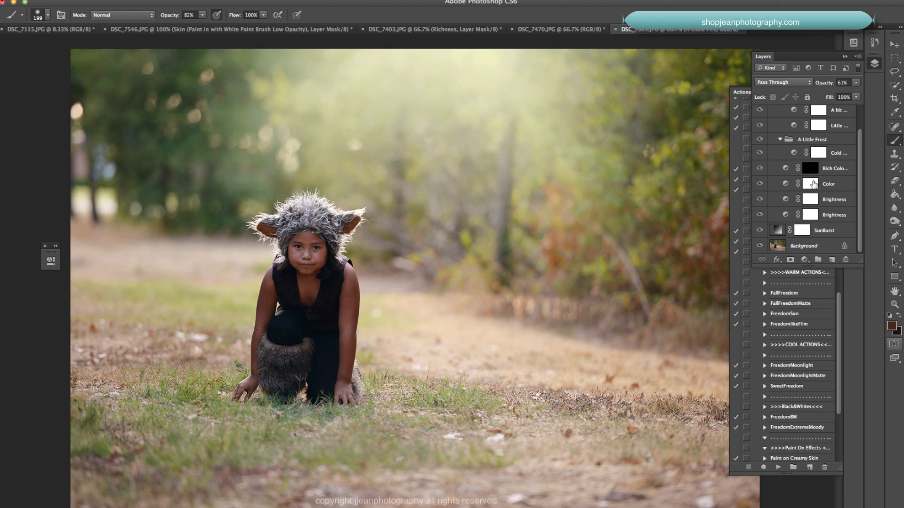
left_click(845, 56)
left_click(874, 42)
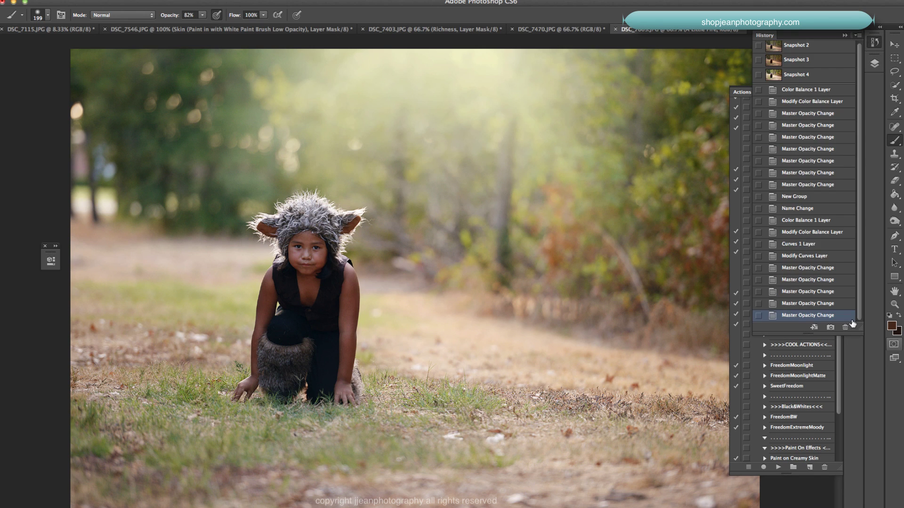
left_click(830, 327)
left_click(811, 49)
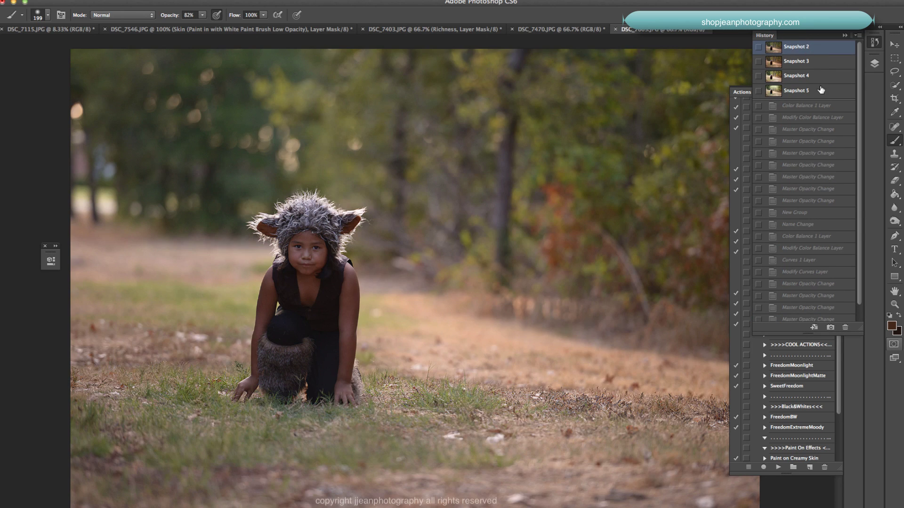
left_click(819, 89)
left_click(833, 51)
left_click(818, 89)
left_click(836, 52)
left_click(844, 35)
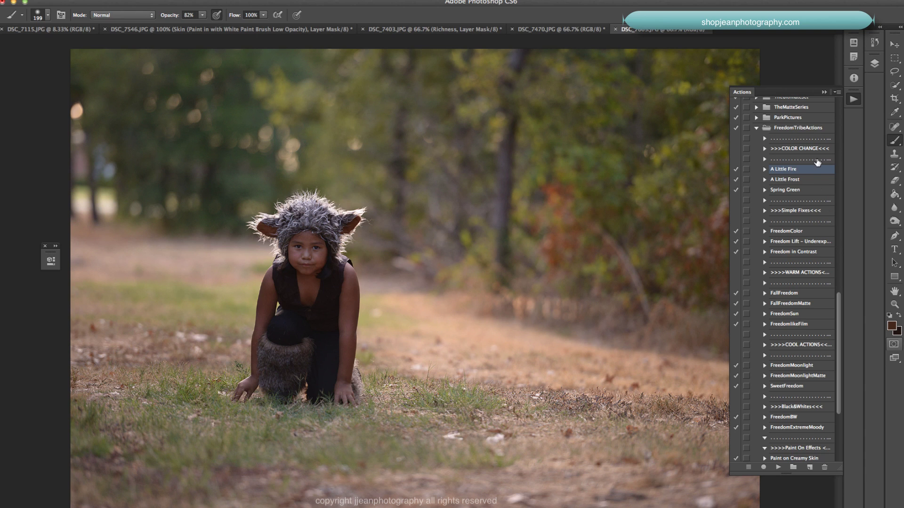
Step: Collapse the Paint on some Pop action's steps and play the Paint on FOG action on the photo
scroll(819, 156, "down", 1)
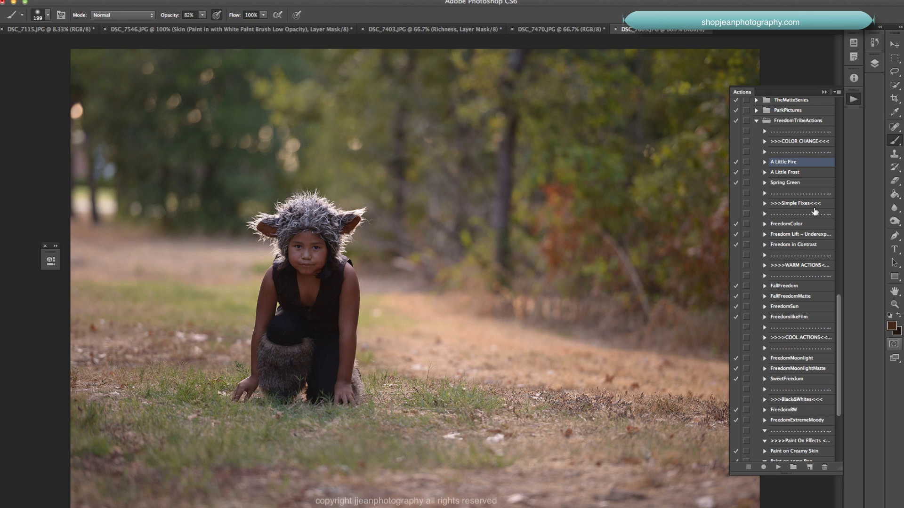
scroll(812, 261, "down", 1)
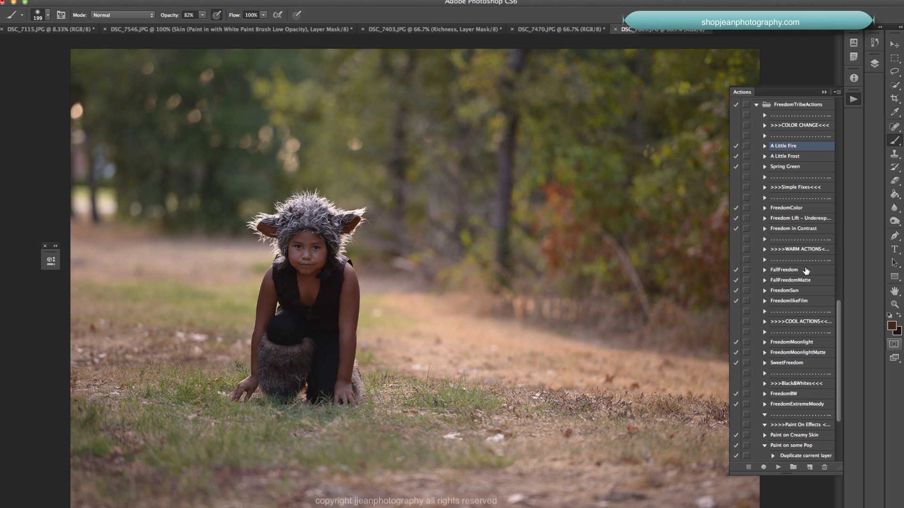
scroll(806, 271, "down", 1)
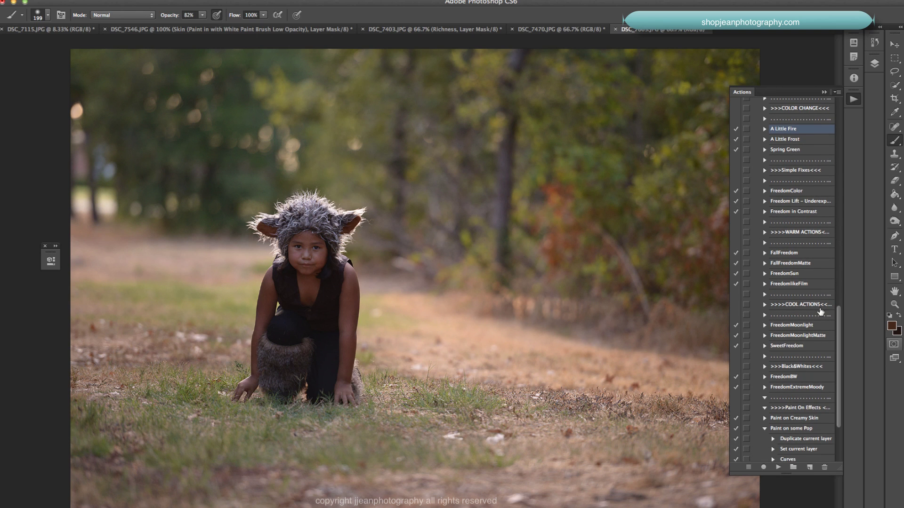
scroll(817, 350, "down", 2)
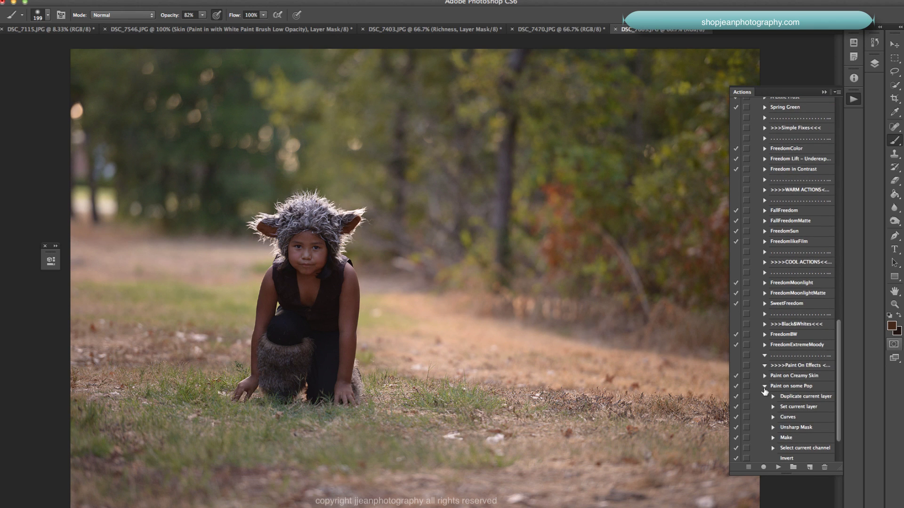
left_click(765, 393)
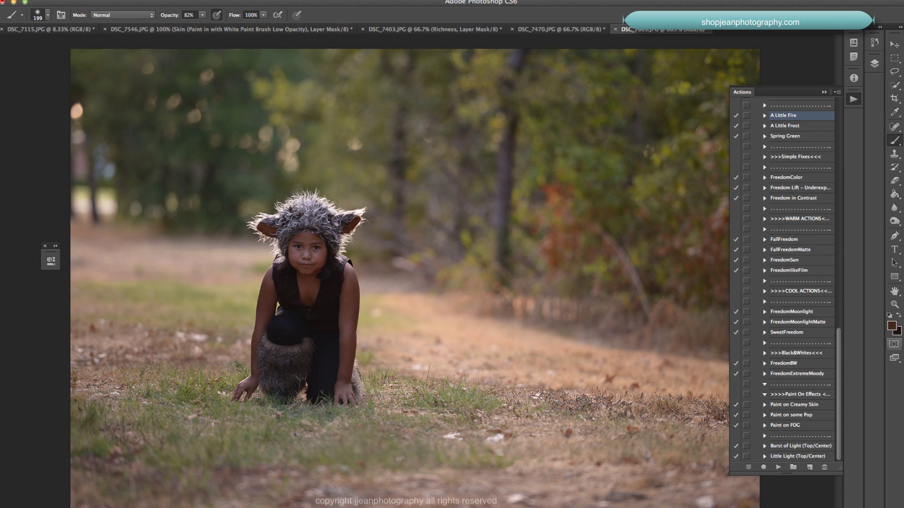
left_click(789, 425)
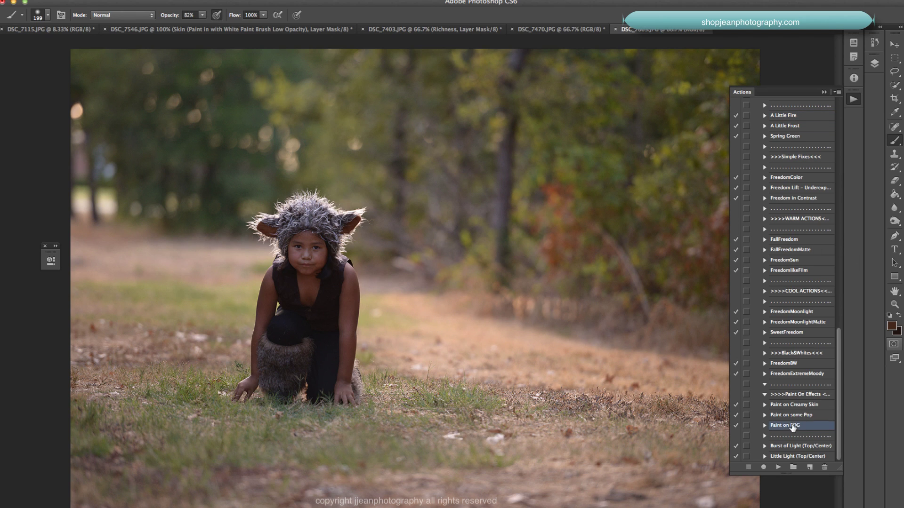
left_click(778, 467)
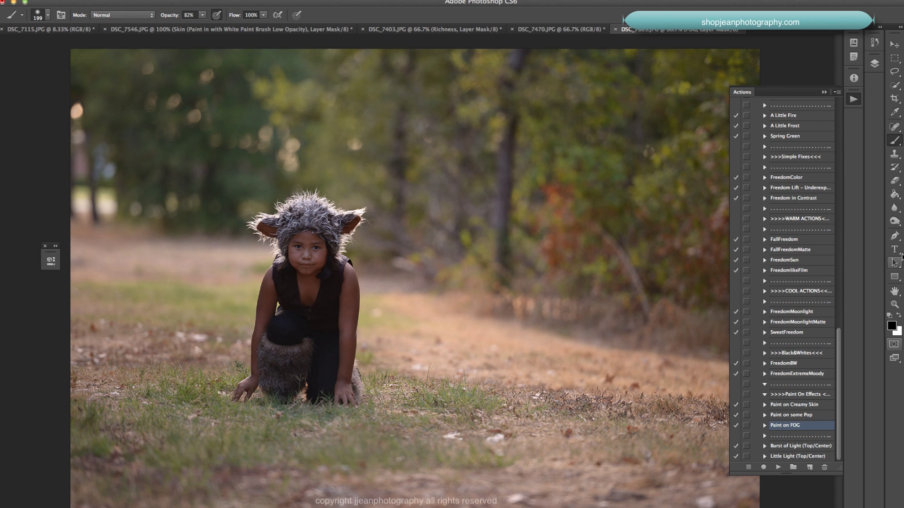
Step: Paint with white on the FOG layer's mask to reveal fog over the ground on both sides of the child
left_click(873, 65)
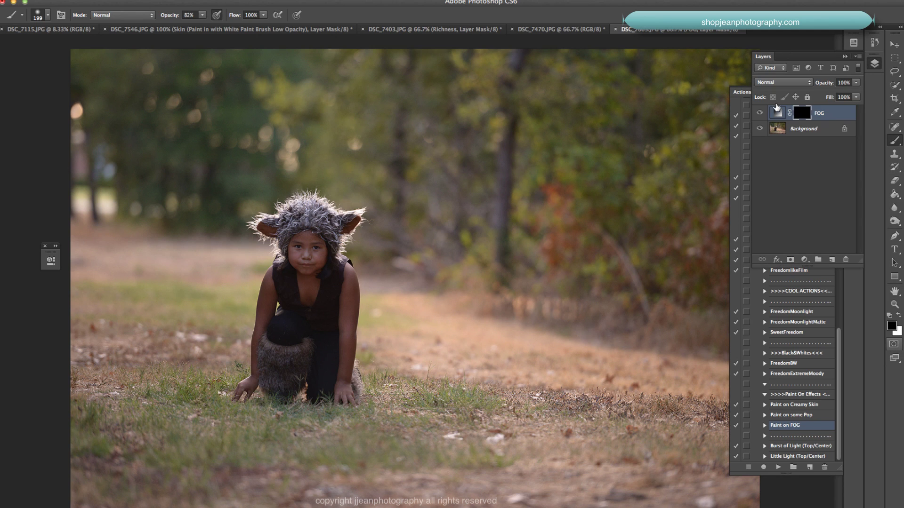
left_click(898, 322)
mouse_move(678, 373)
left_mouse_down()
mouse_move(707, 352)
mouse_move(394, 348)
mouse_move(381, 338)
mouse_move(427, 310)
mouse_move(446, 335)
mouse_move(474, 310)
mouse_move(553, 345)
mouse_move(586, 324)
mouse_move(661, 356)
mouse_move(714, 344)
left_mouse_up()
key("super+z")
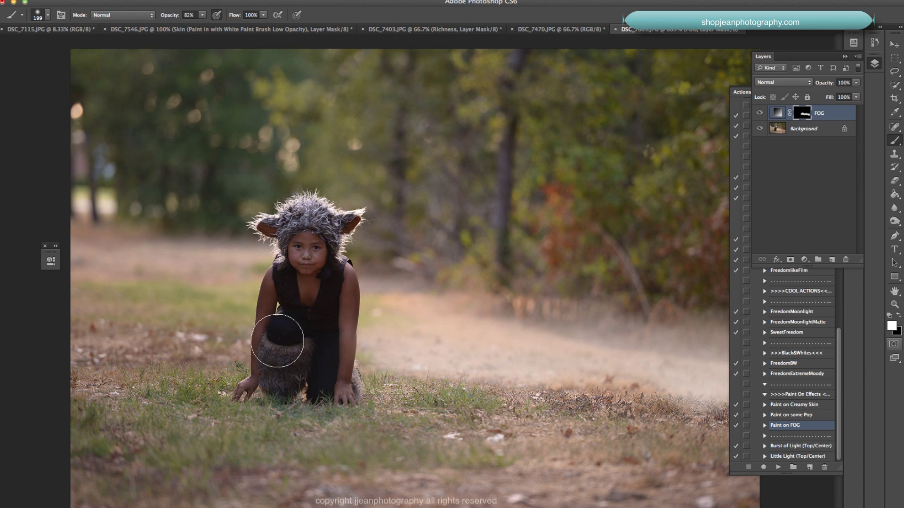
mouse_move(225, 337)
left_mouse_down()
mouse_move(151, 353)
mouse_move(16, 312)
mouse_move(179, 372)
left_mouse_up()
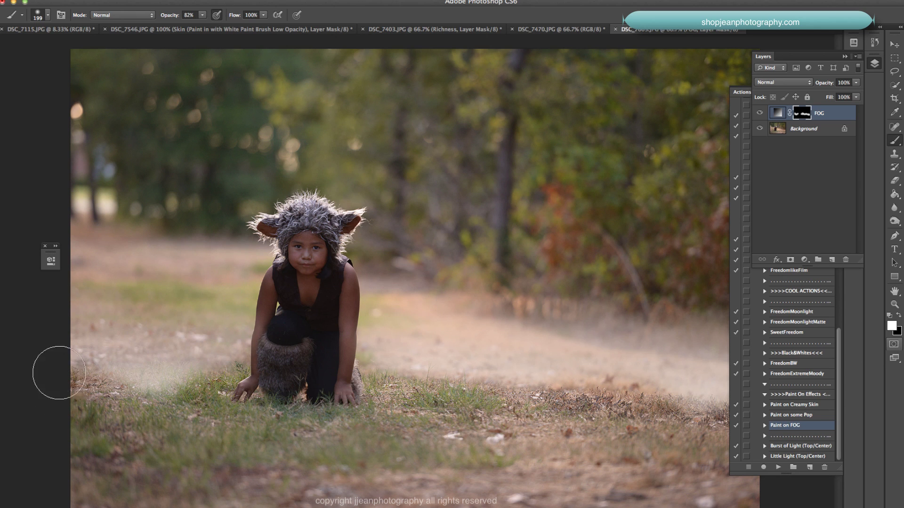
left_click_drag(50, 369, 74, 365)
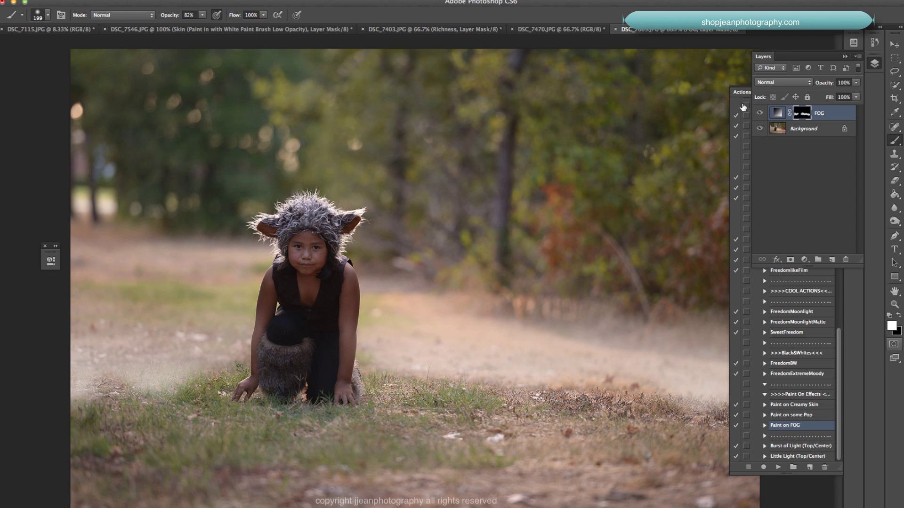
Step: Toggle the FOG layer's visibility to compare the effect, and set the layer's opacity to 62%
left_click(759, 113)
left_click(759, 113)
left_click(855, 83)
left_click_drag(858, 92, 839, 94)
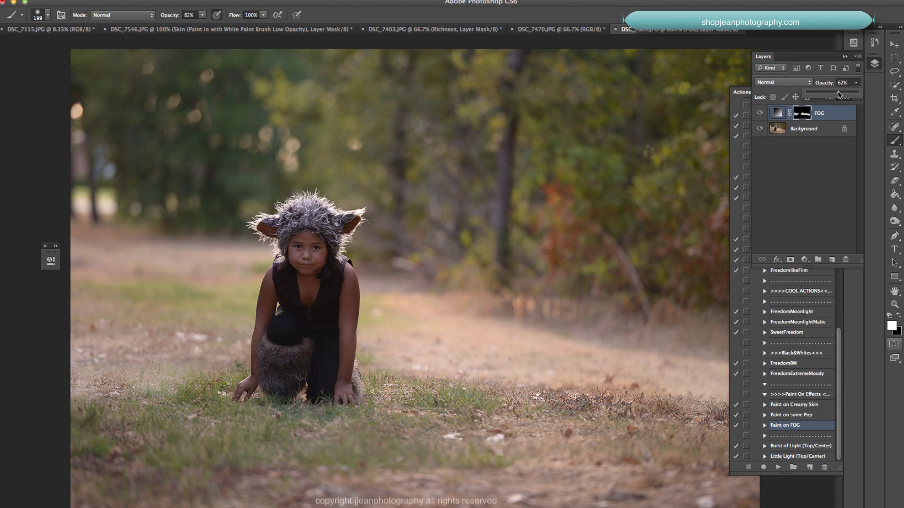